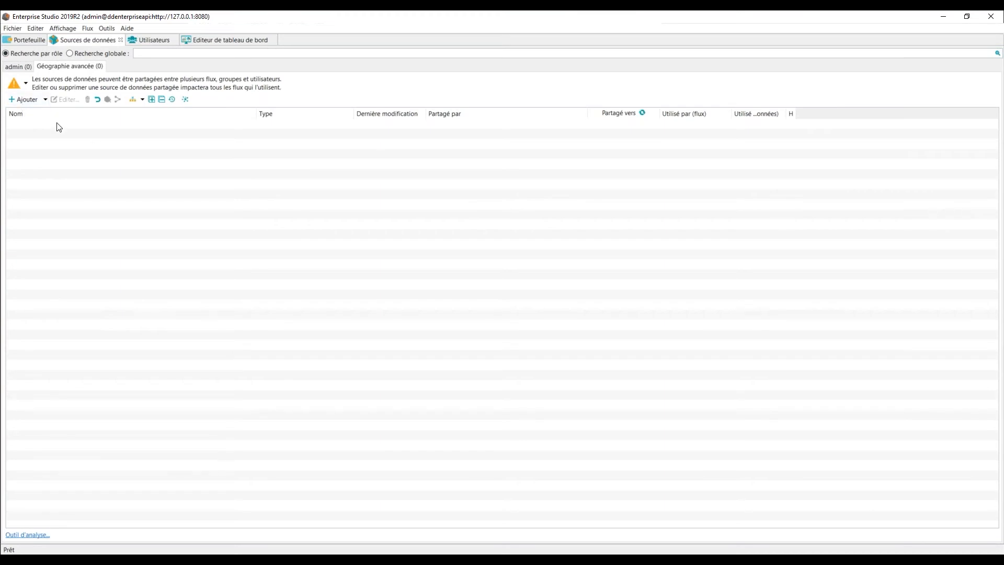
- Add a data source from the local file source heatmap.xlsx, uploading it to the Common Datasources server and overwriting the existing copy
click(73, 42)
click(30, 100)
click(52, 116)
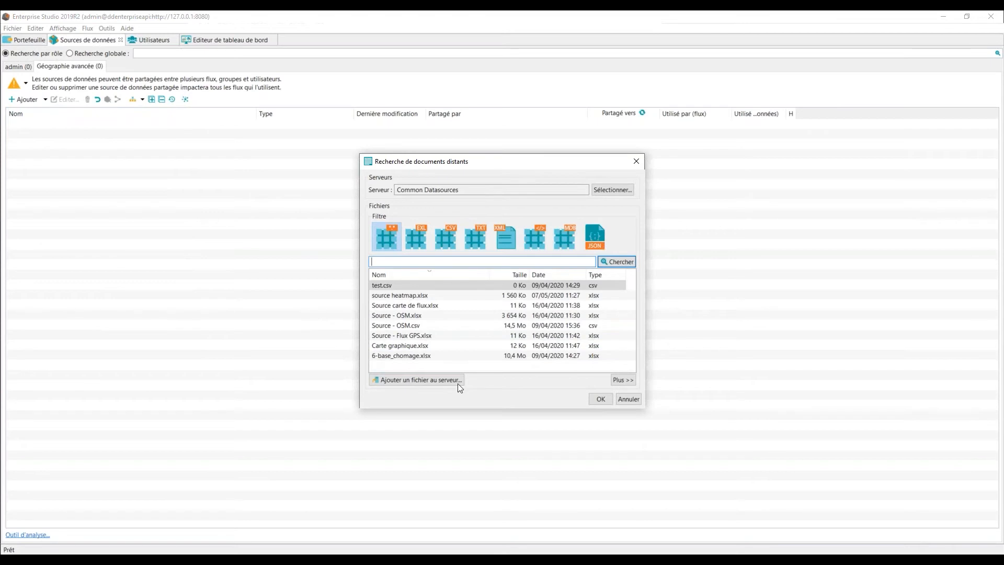
click(451, 376)
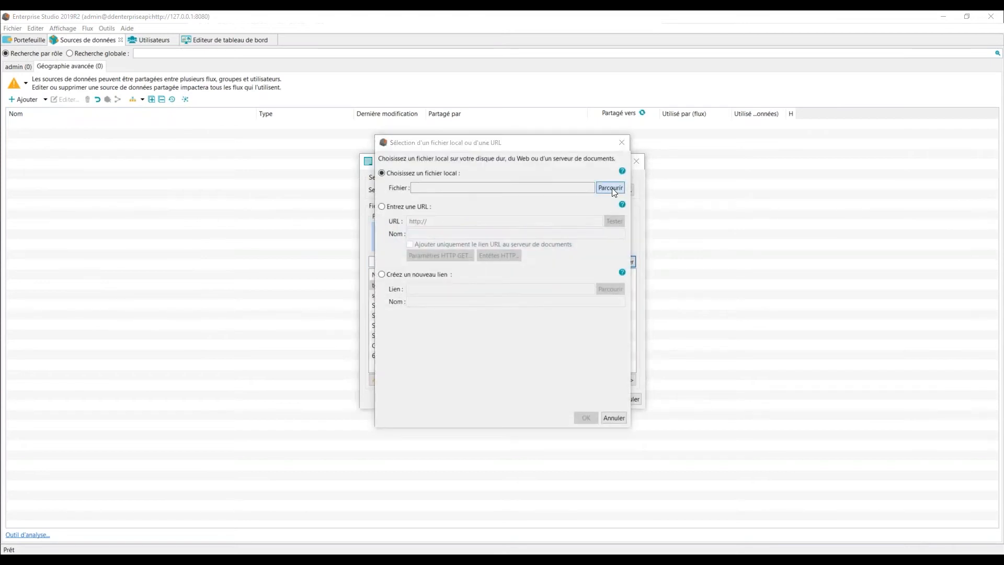
click(612, 187)
double_click(124, 95)
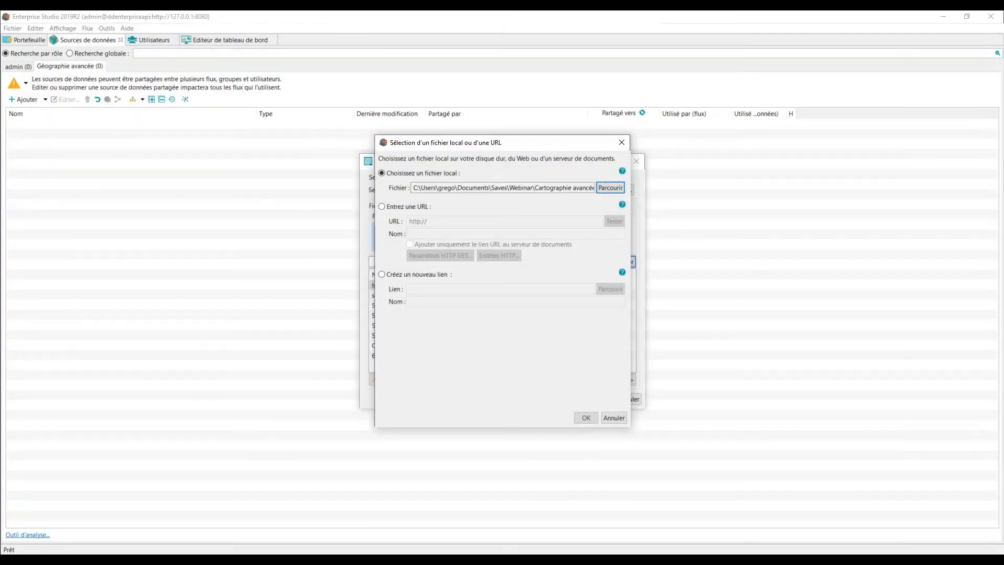
click(586, 418)
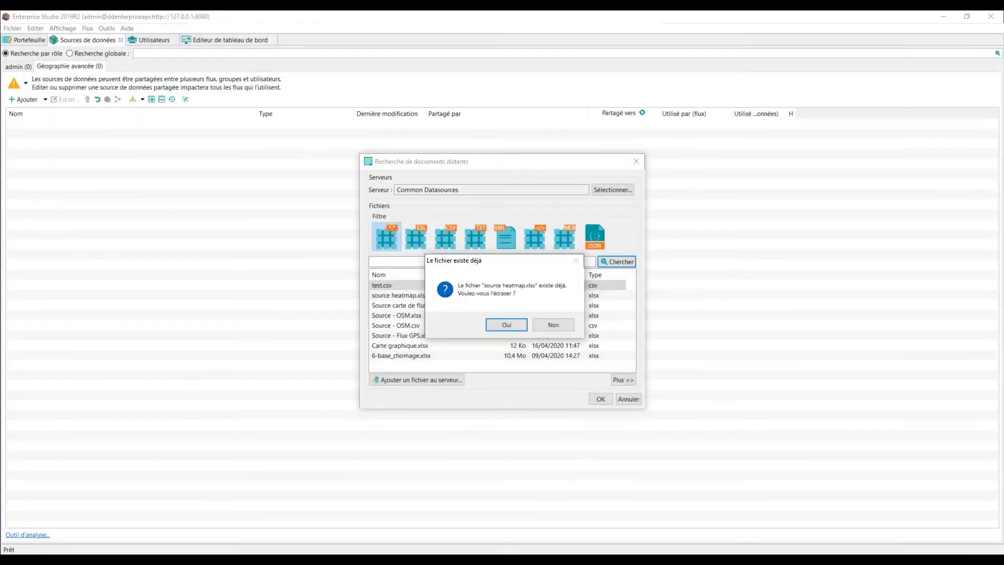
click(506, 325)
click(517, 323)
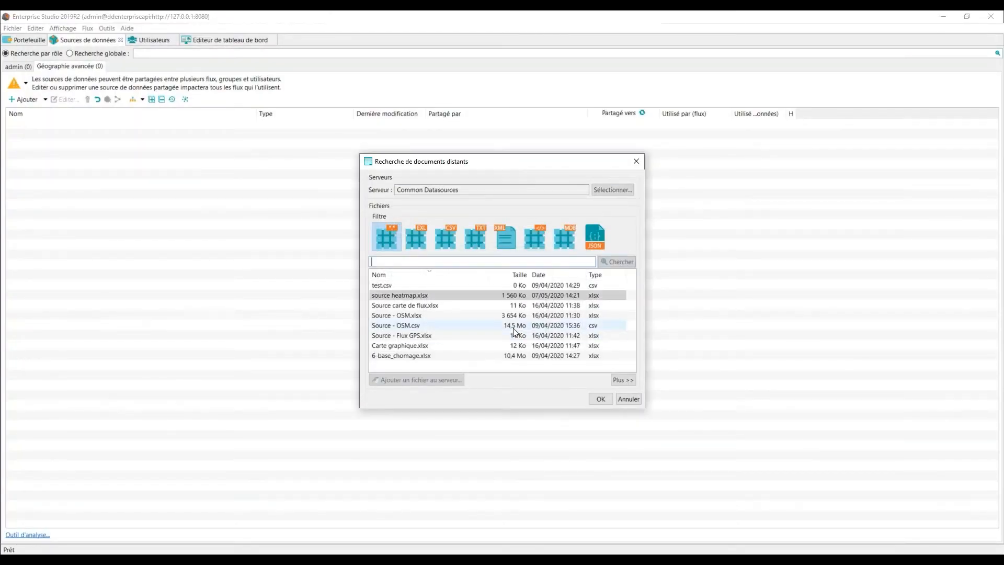
click(602, 399)
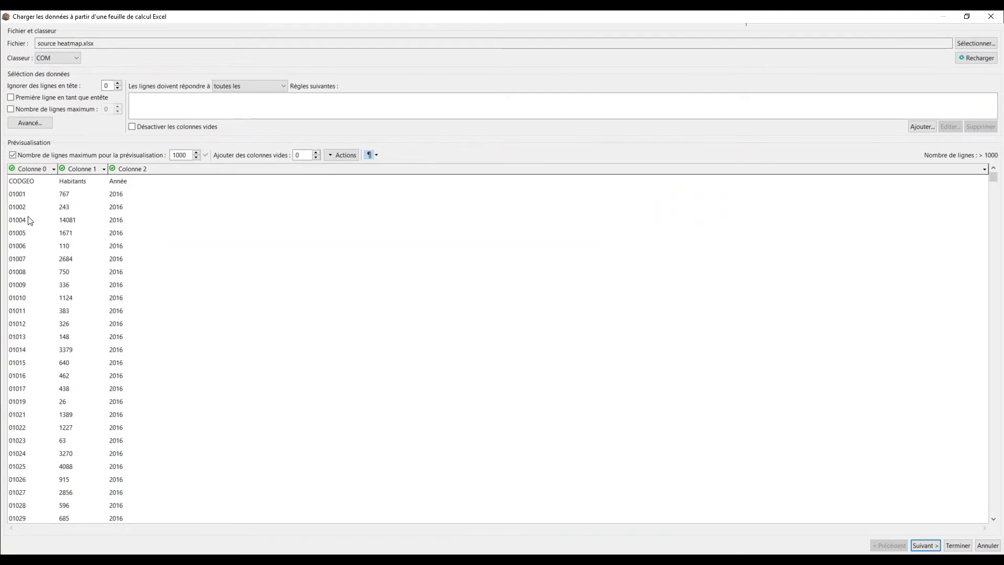
- Use the first row as header and transform CODGEO with a script prefixing values with 'fr-', or 'fr-0' when shorter than five characters
click(11, 98)
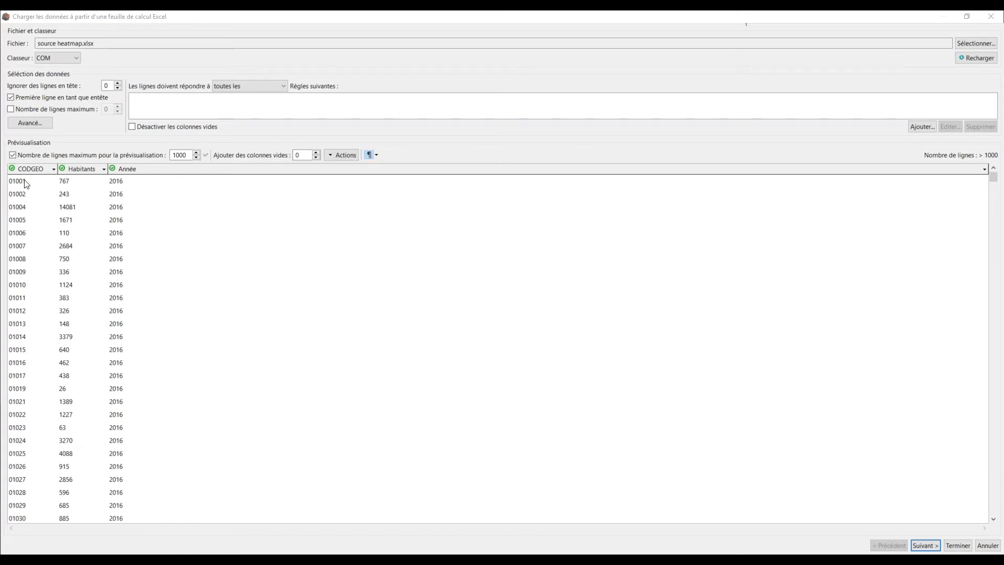
click(54, 170)
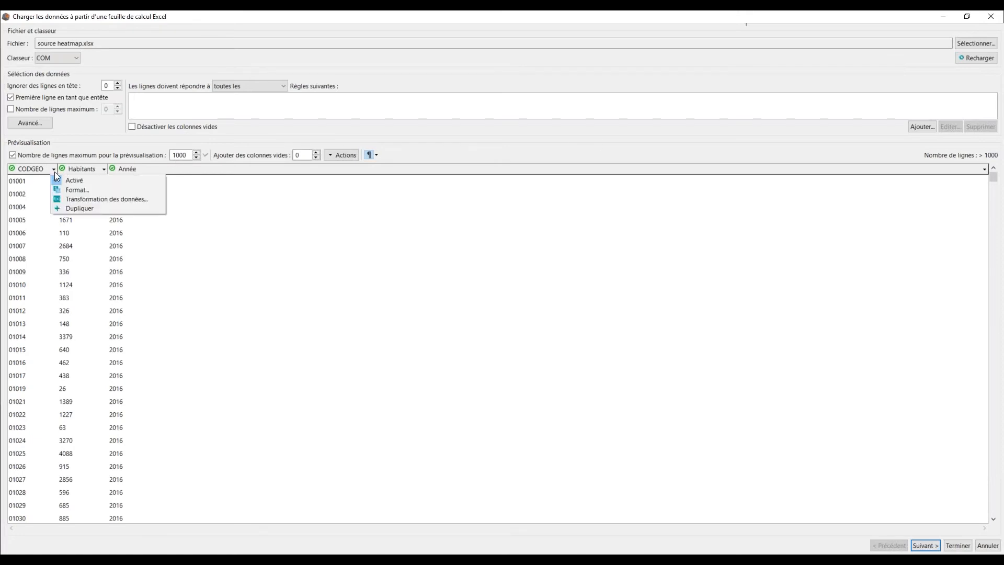
click(80, 202)
click(306, 191)
click(305, 209)
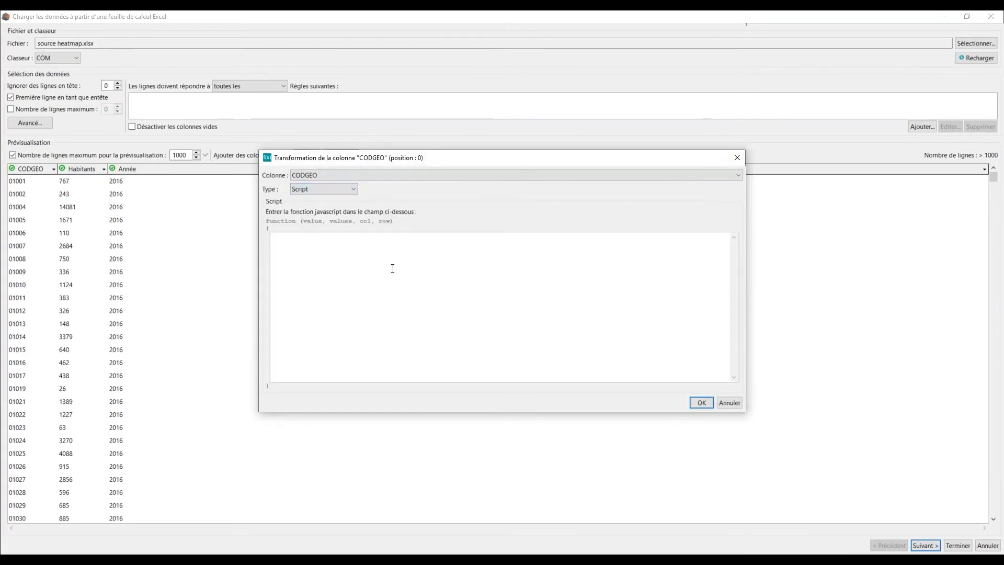
text(var str = value + "";   if(str.length <5)  {      return 'fr-0'+str;  }  return 'fr-'+str;)
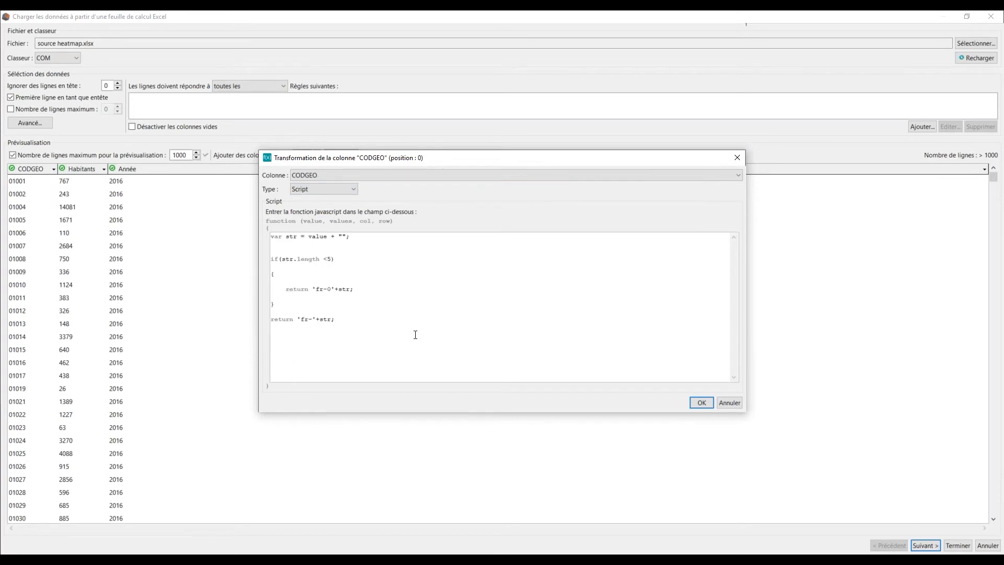
drag(409, 329, 293, 270)
click(458, 278)
click(698, 404)
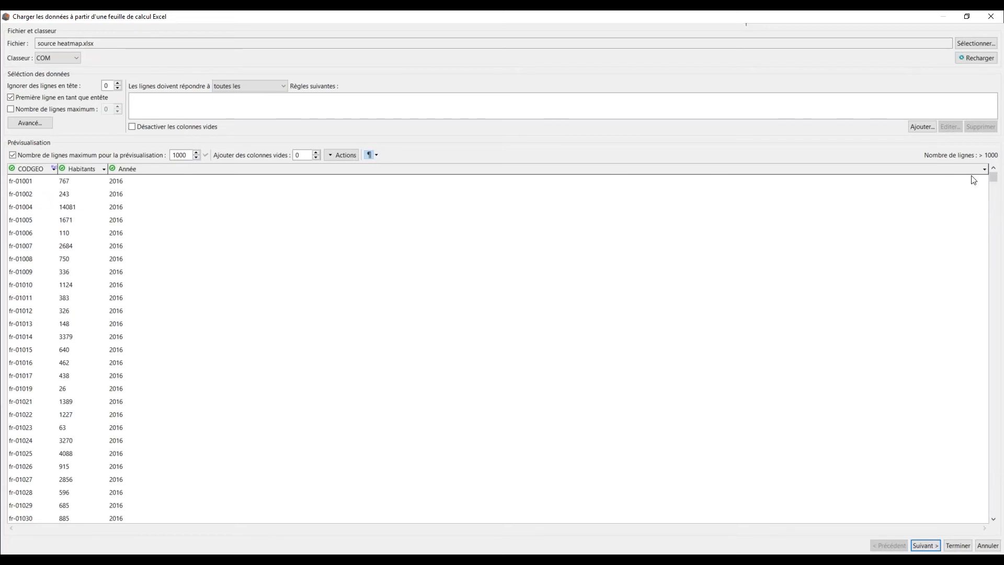
- Transform the Année column with a script that returns new Date(str, 0, 1).getTime()/1000 for each year
click(985, 170)
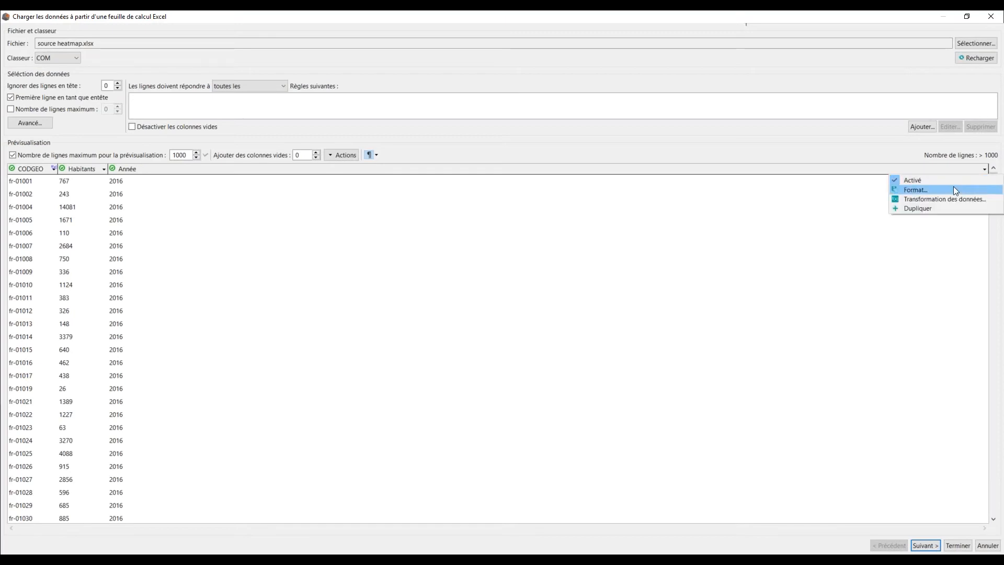
click(928, 201)
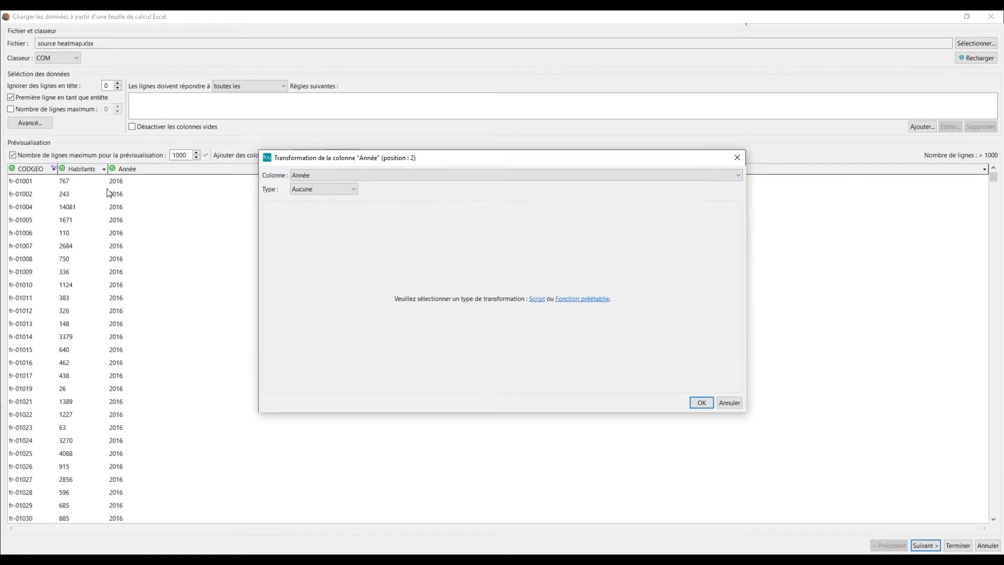
click(353, 190)
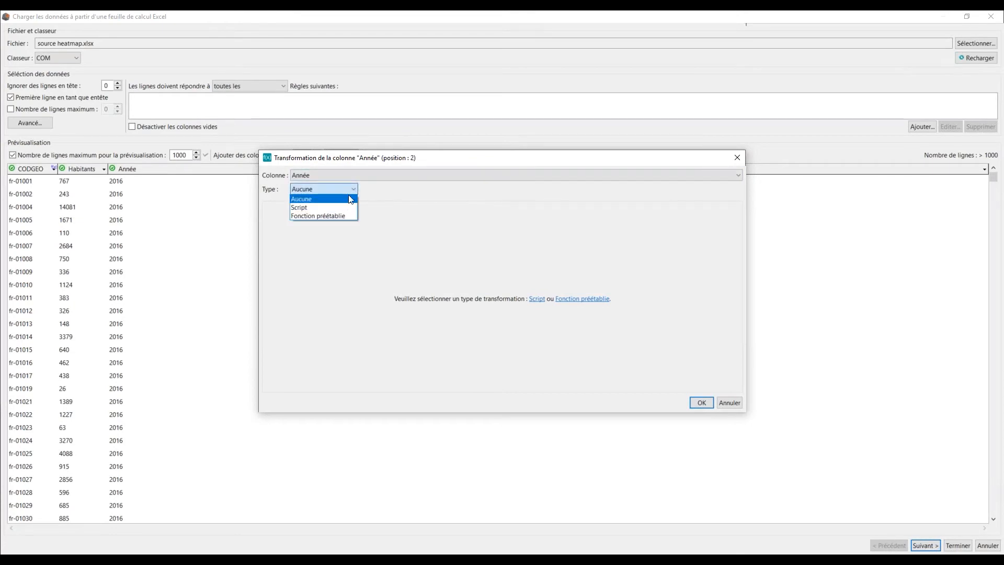
click(352, 188)
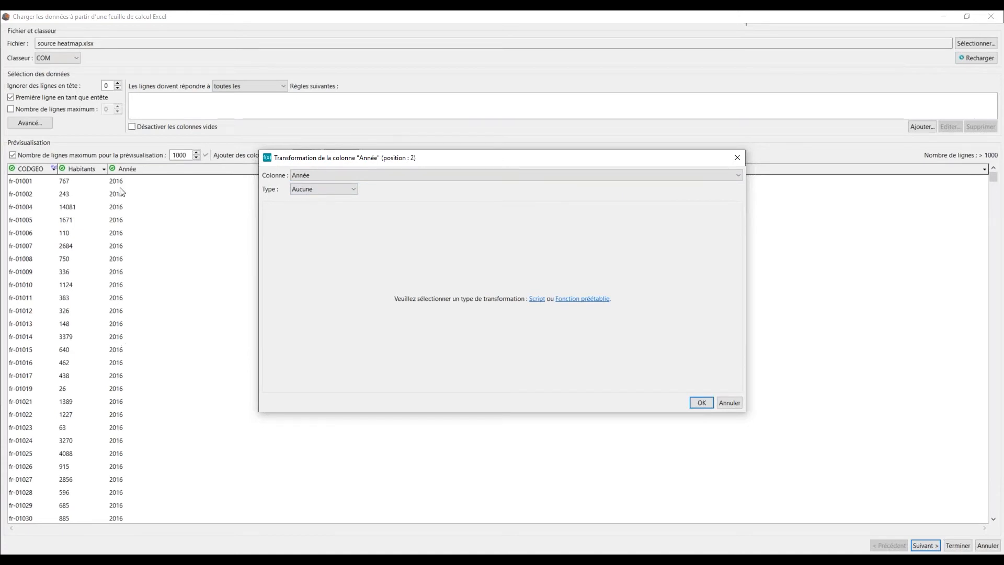
click(349, 190)
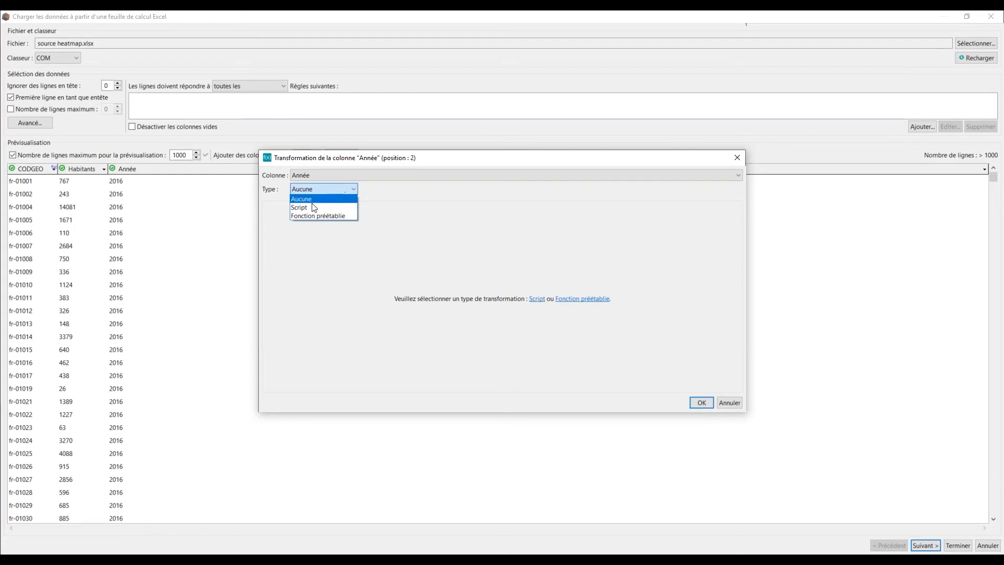
click(316, 199)
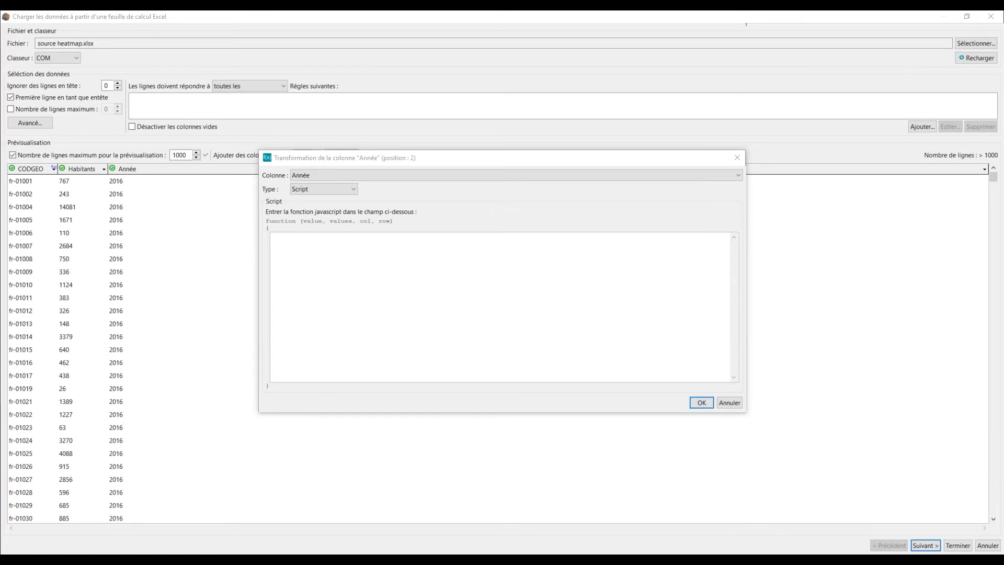
click(417, 256)
text(var str = value + "";   var maDate = new Date(str, 0, 1).getTime()/1000;   return maDate;)
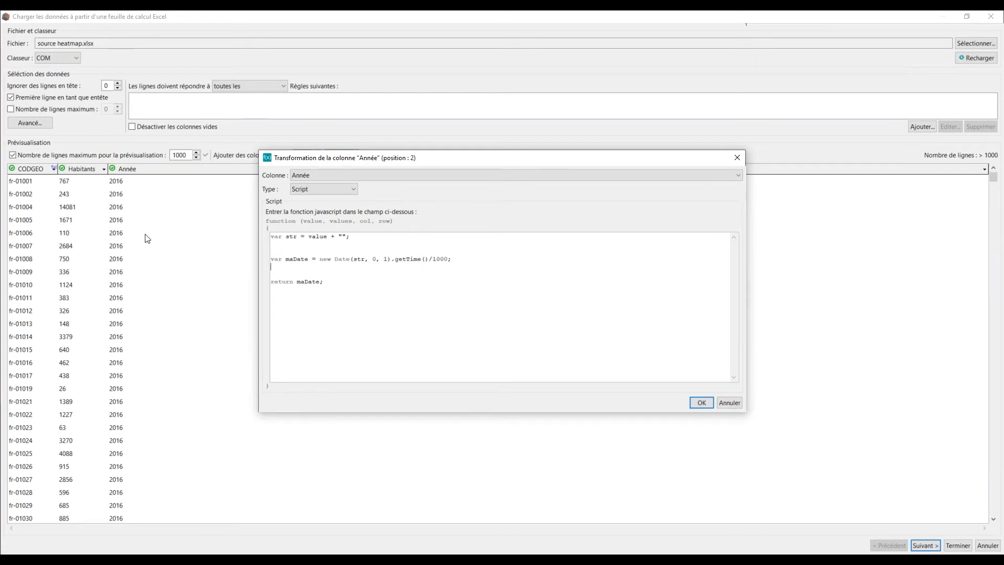
click(712, 406)
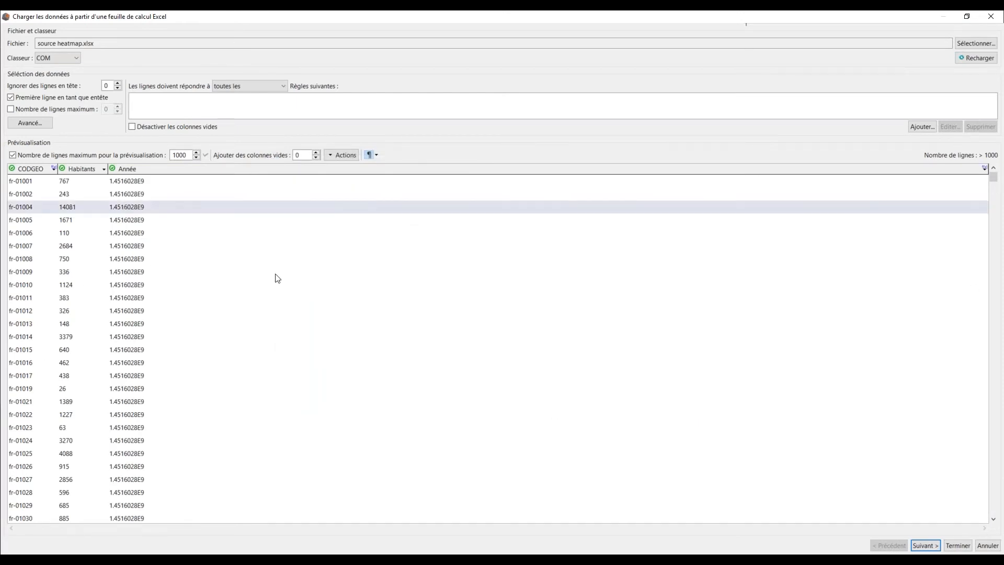
- Continue to the advanced configuration, name the data source DM HeatMap, and check the properties of the CODGEO and Habitants columns
click(925, 545)
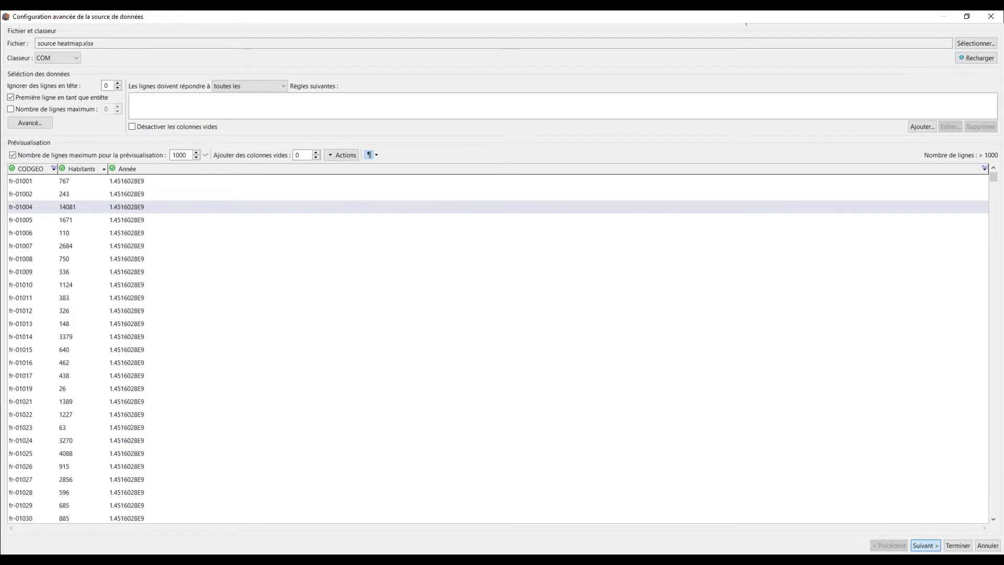
click(57, 43)
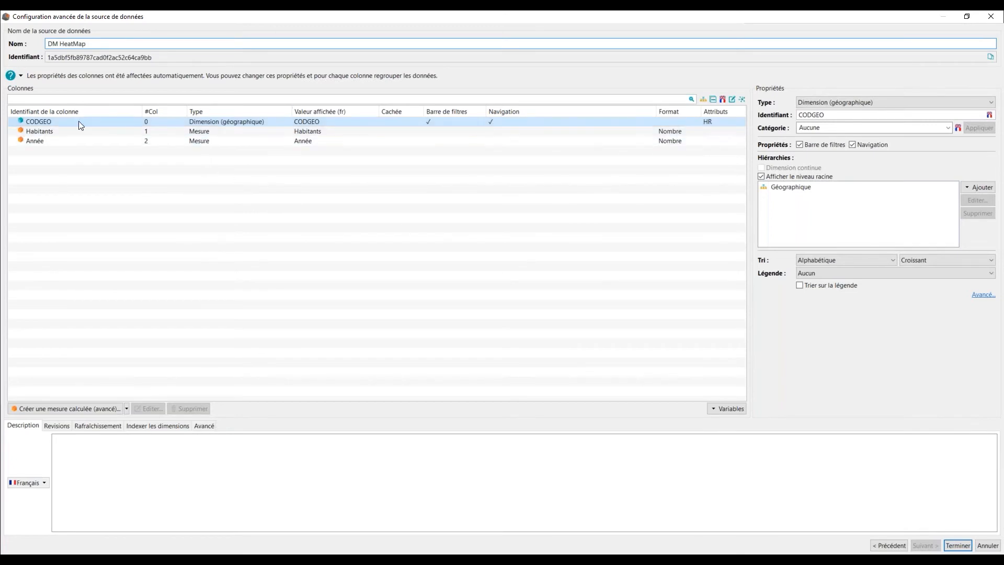
click(67, 133)
click(71, 123)
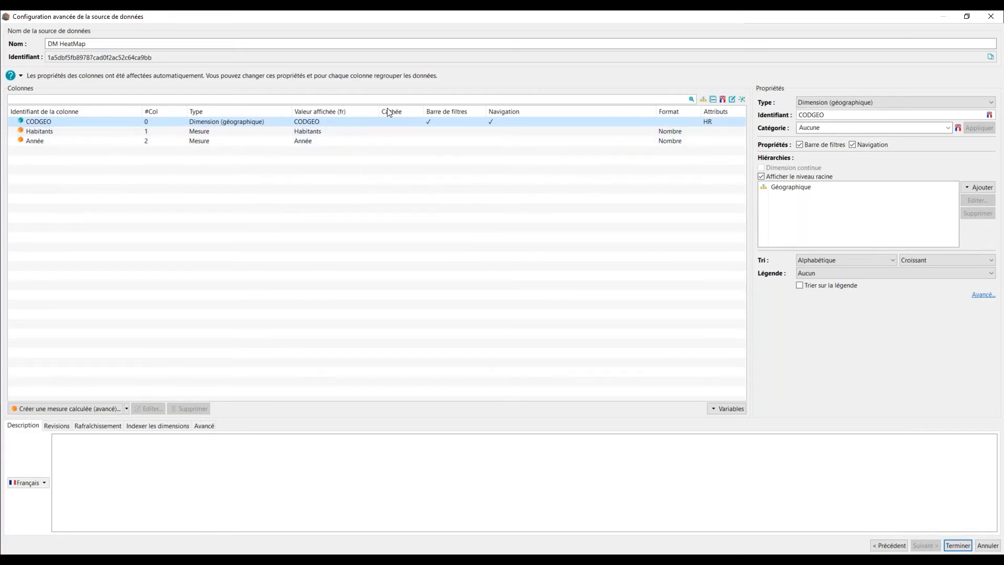
click(33, 132)
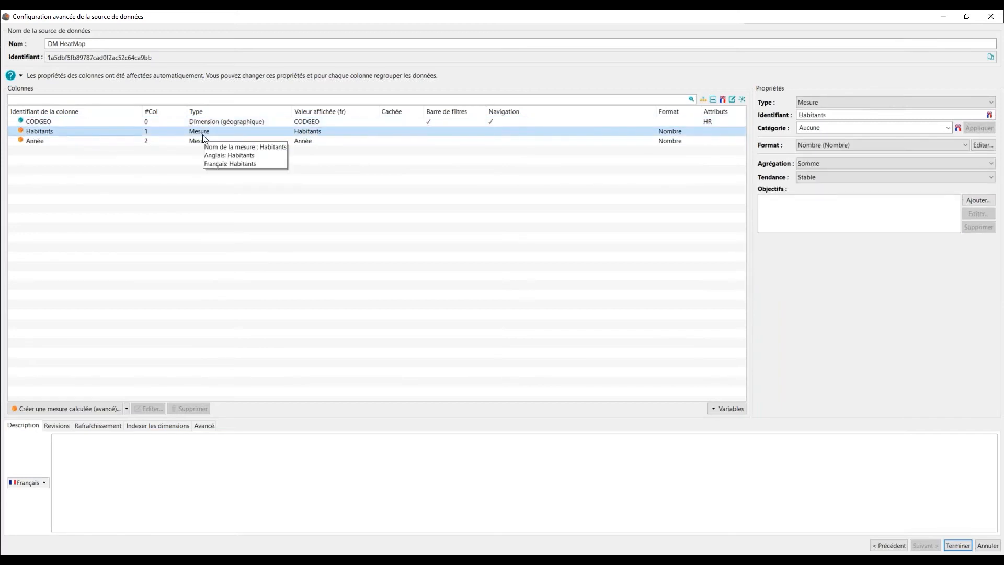
- Set the Année column's type to Dimension (temps) and finish creating the data source
click(45, 143)
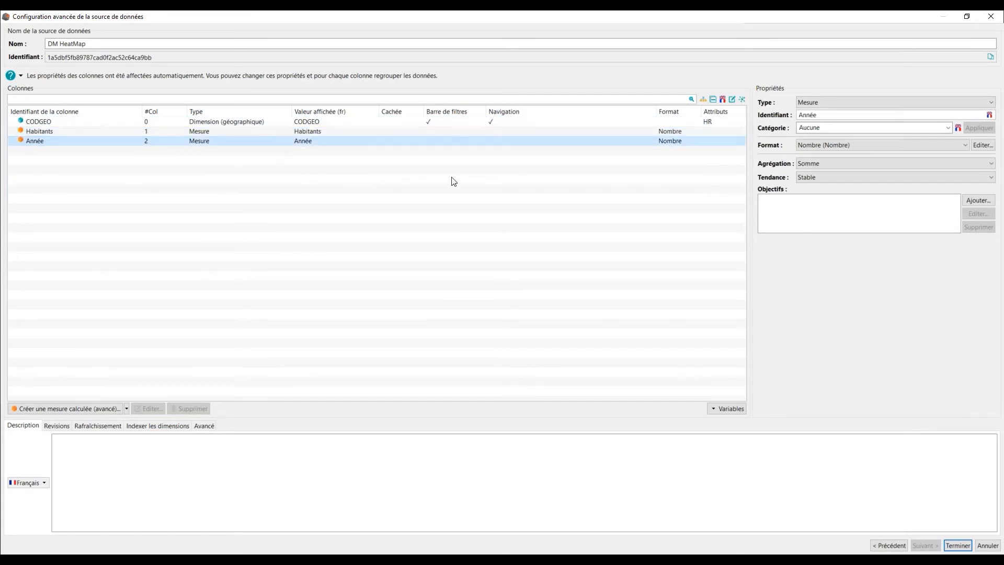
click(814, 105)
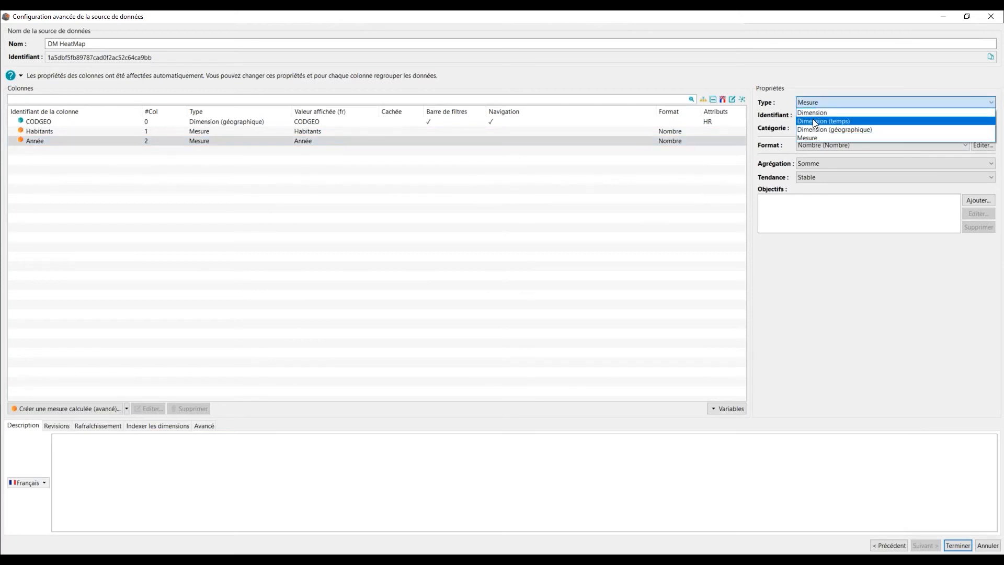
click(814, 121)
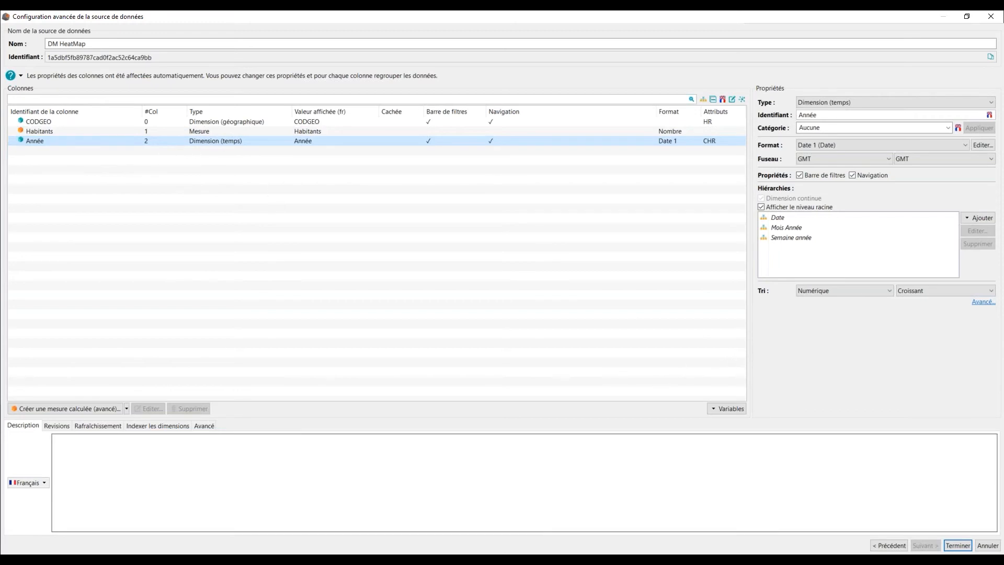
click(958, 546)
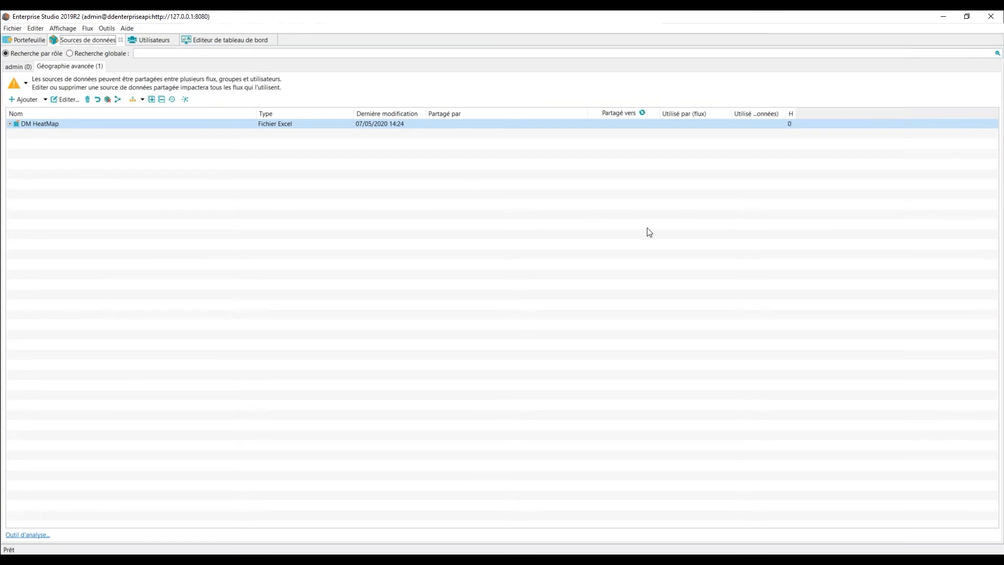
- Create a Carte flow in the Géographie avancée portfolio based on the DM HeatMap data source
click(24, 40)
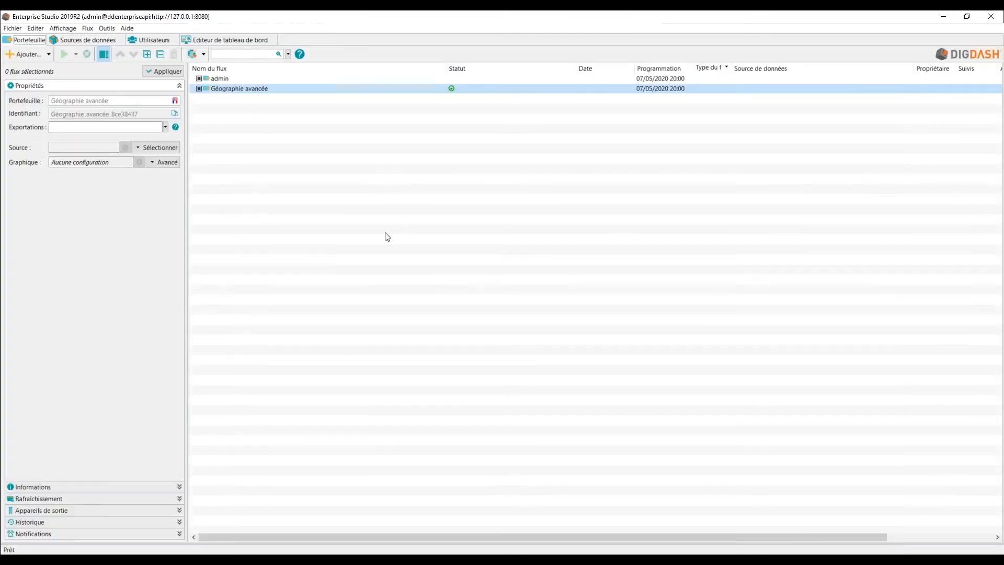
click(231, 92)
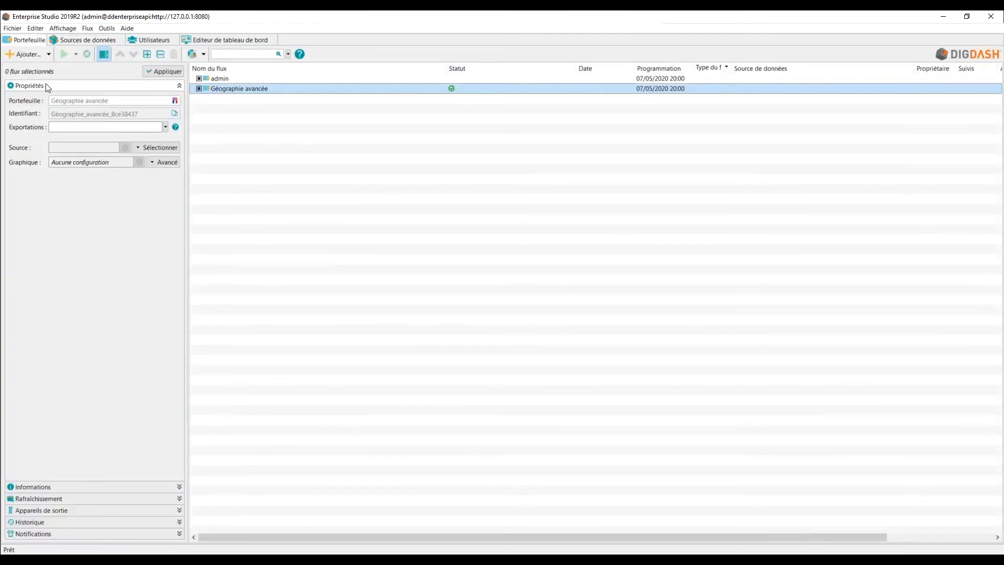
click(14, 56)
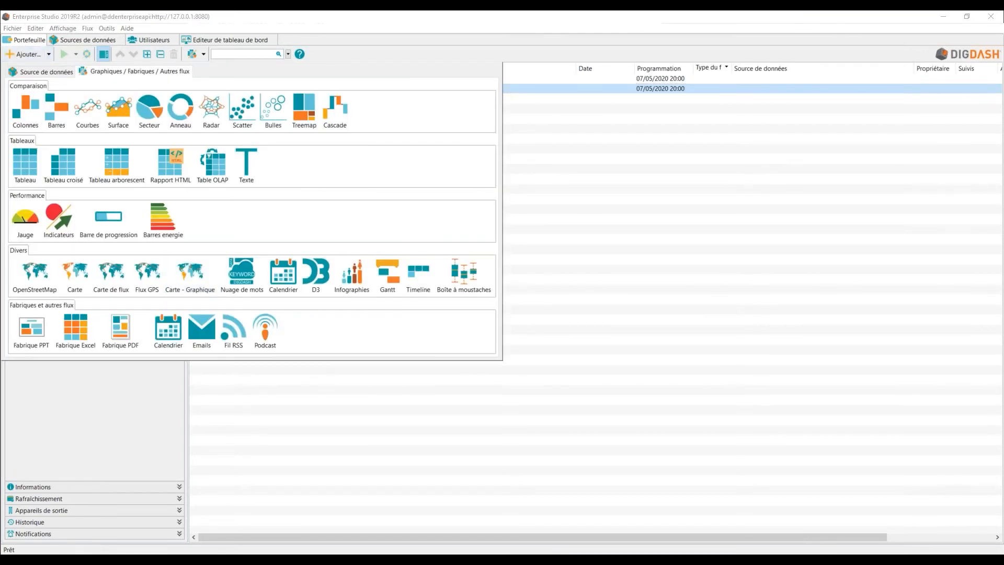
click(73, 276)
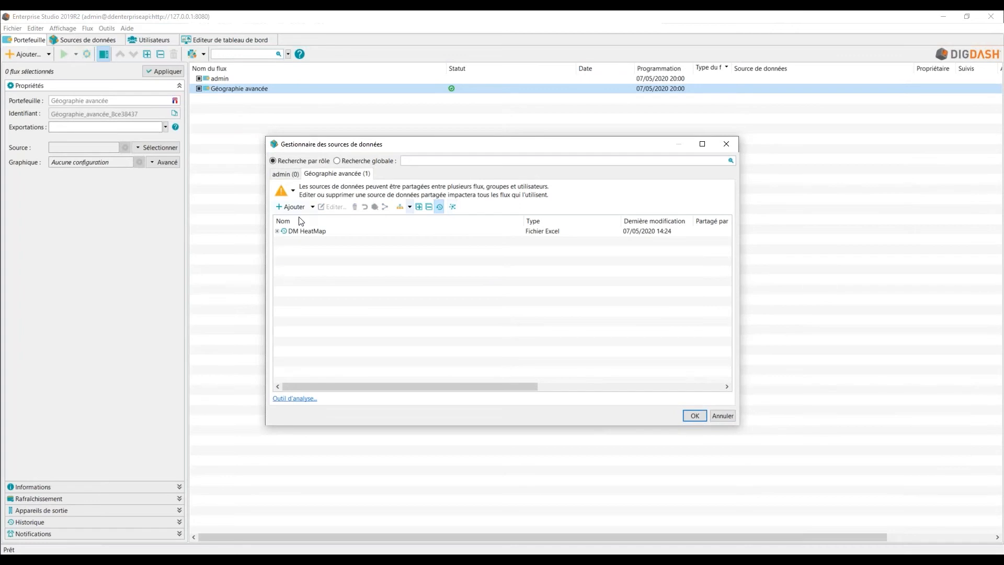
click(300, 231)
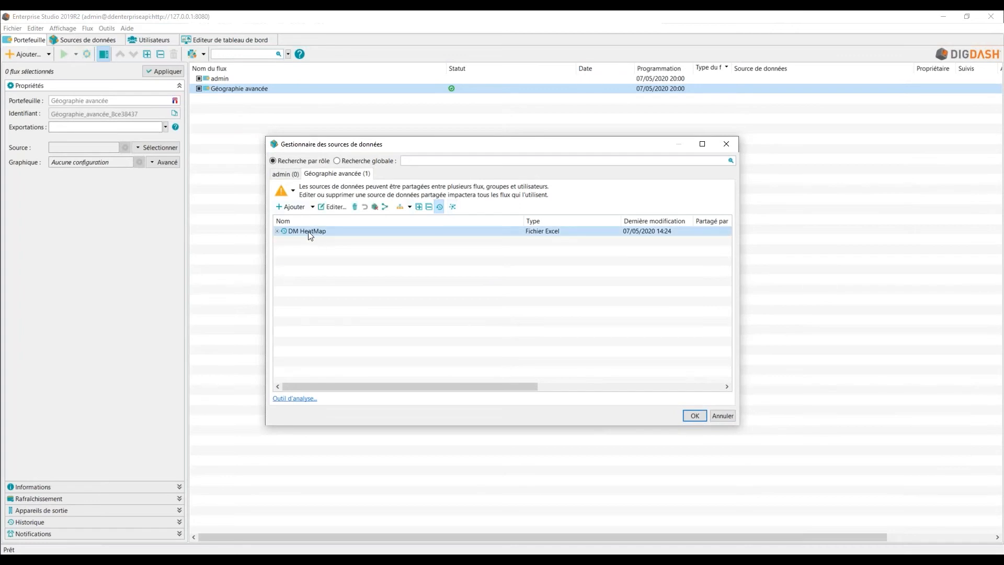
double_click(307, 232)
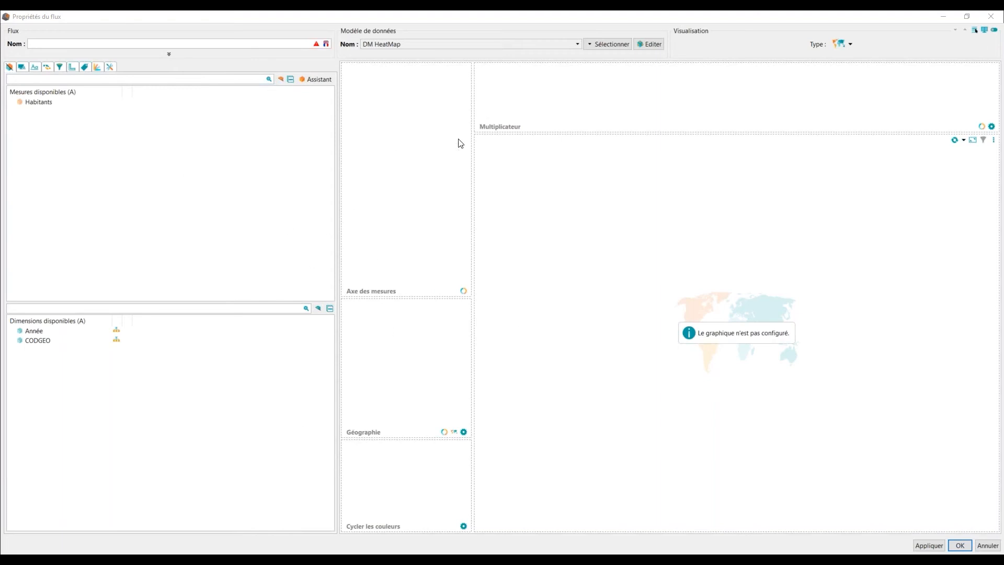
- Assign the Habitants measure to the map's measure axis and the CODGEO dimension to its geography
drag(41, 105, 395, 155)
drag(47, 346, 405, 347)
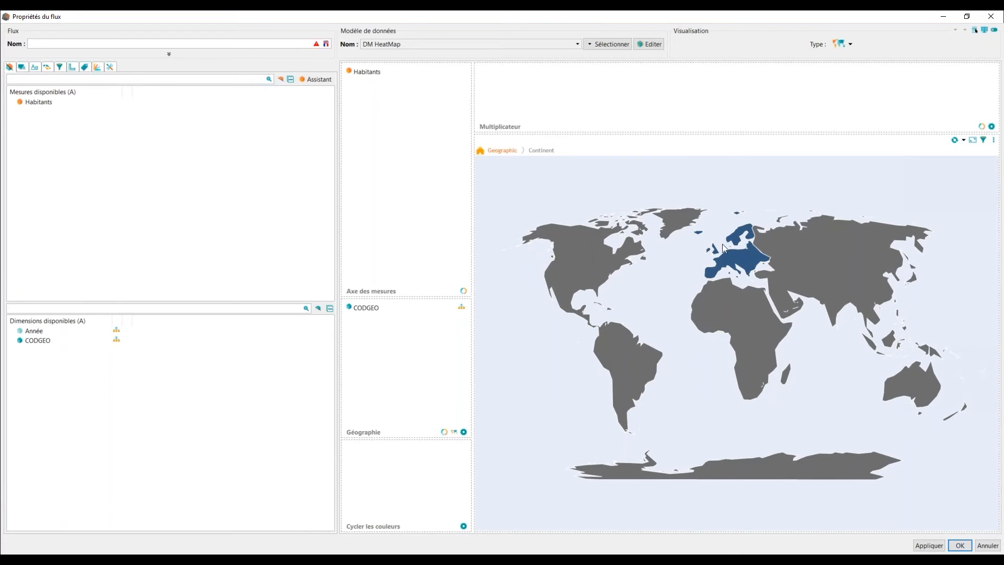
mouse_move(743, 256)
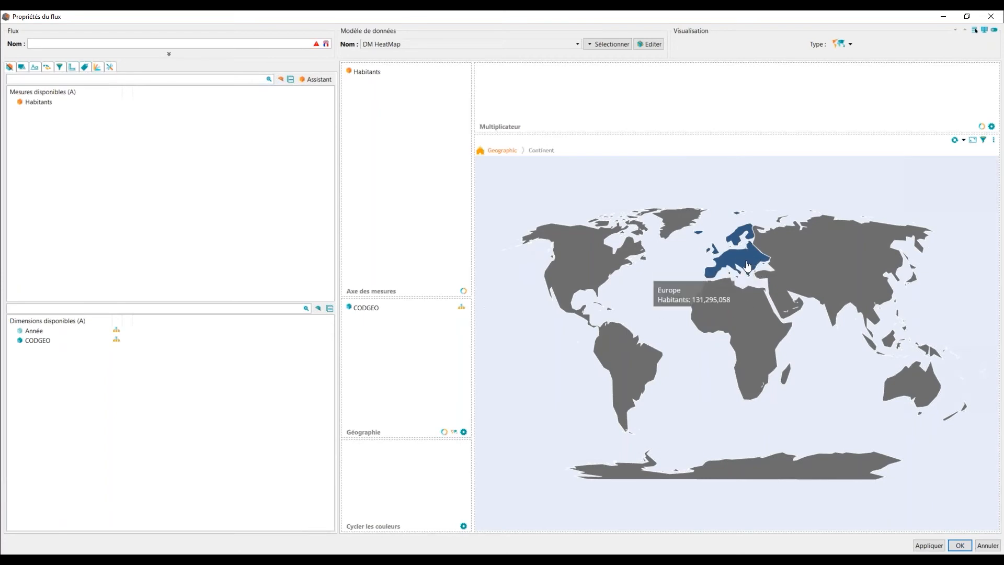
- Drill the map down from Europe to the regions of France twice, check the Habitants values, and return to the world level
click(747, 267)
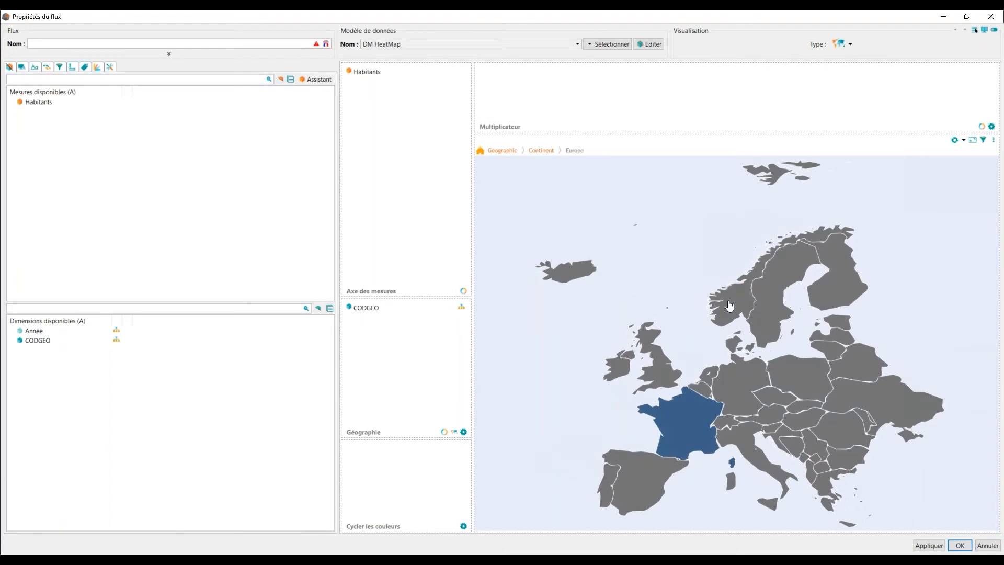
click(689, 421)
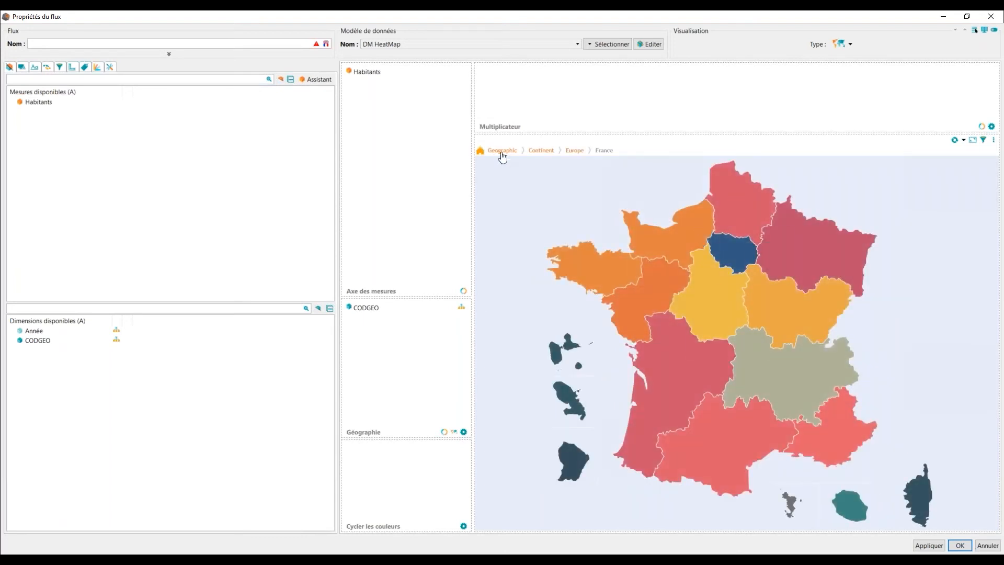
click(503, 152)
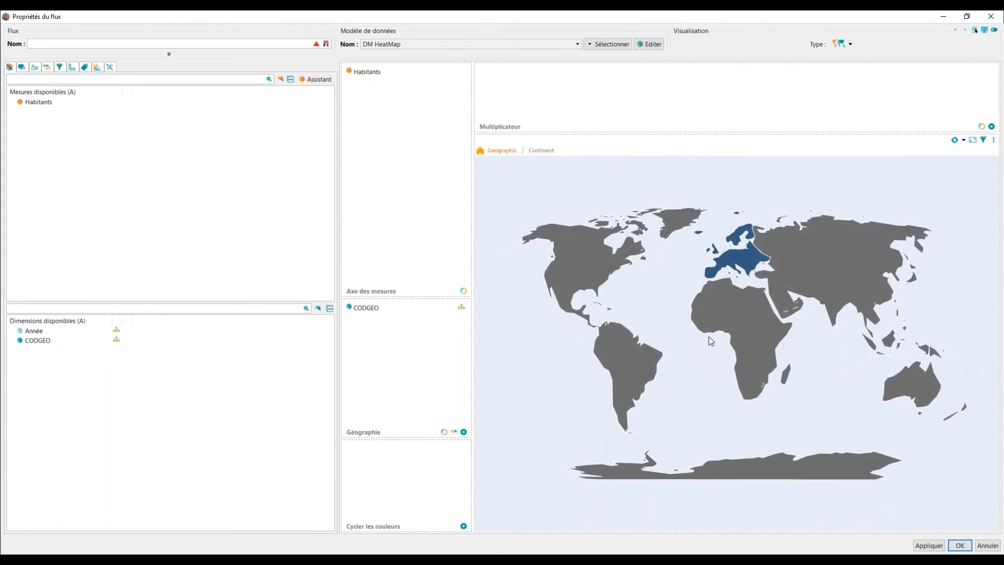
click(745, 268)
mouse_move(685, 416)
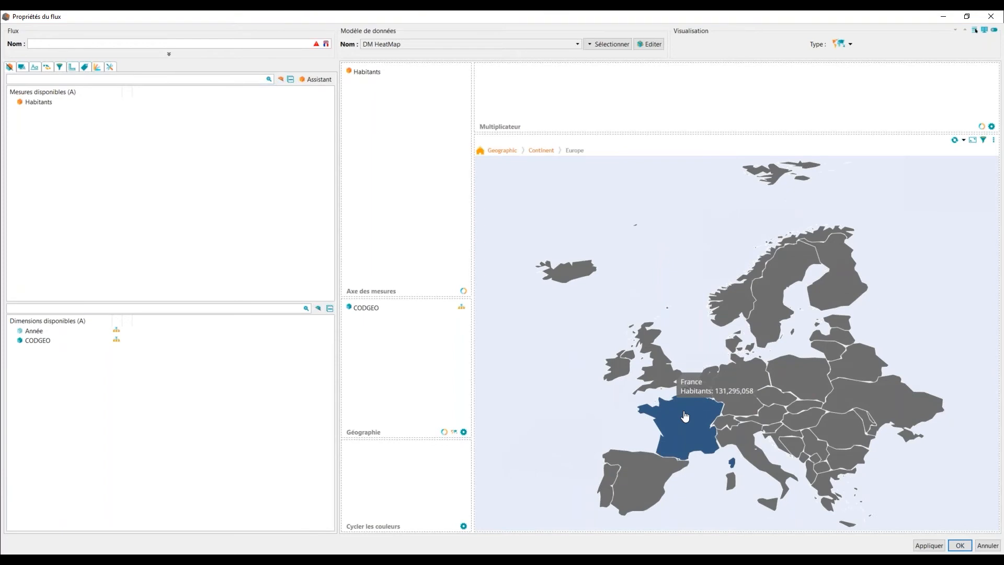
click(685, 416)
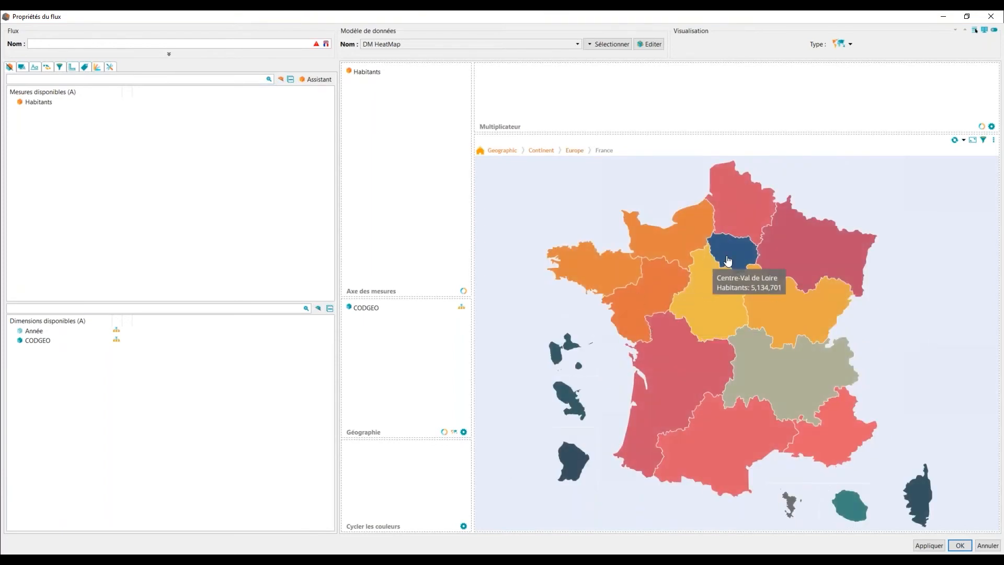
click(501, 150)
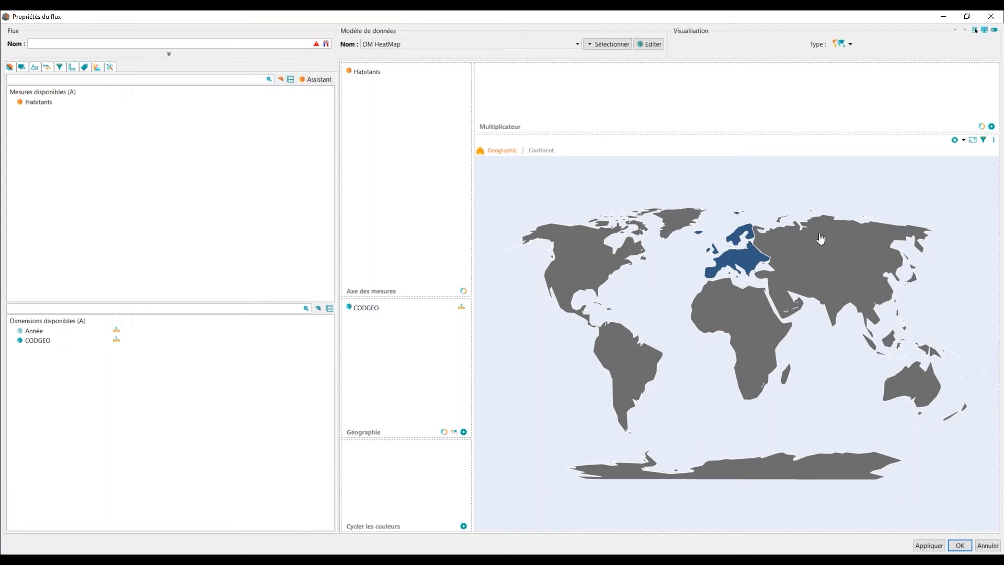
- In the geography axis's additional configuration, set the Continent level to a preselection of Europe
click(464, 431)
click(489, 268)
click(515, 268)
click(496, 289)
click(574, 268)
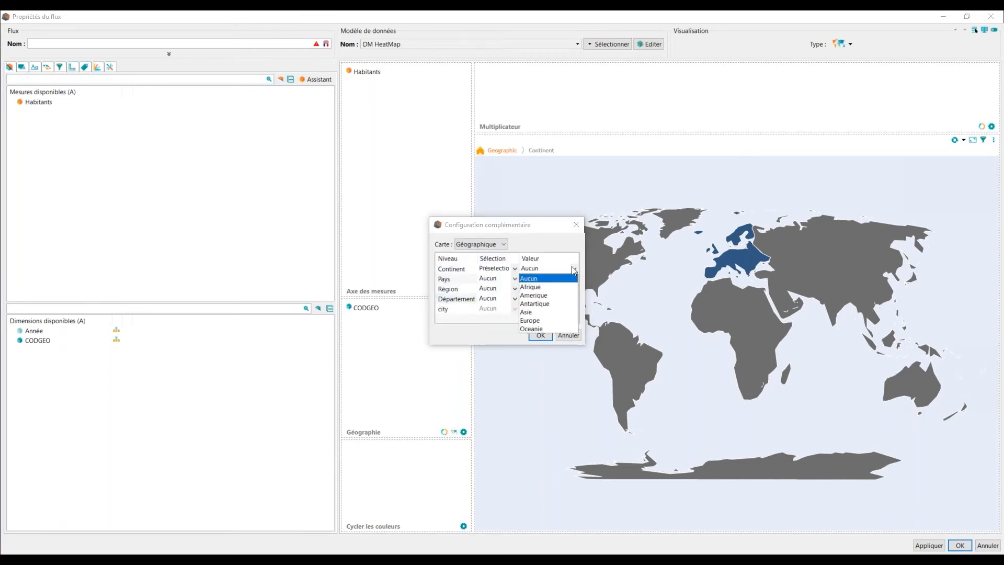
click(530, 320)
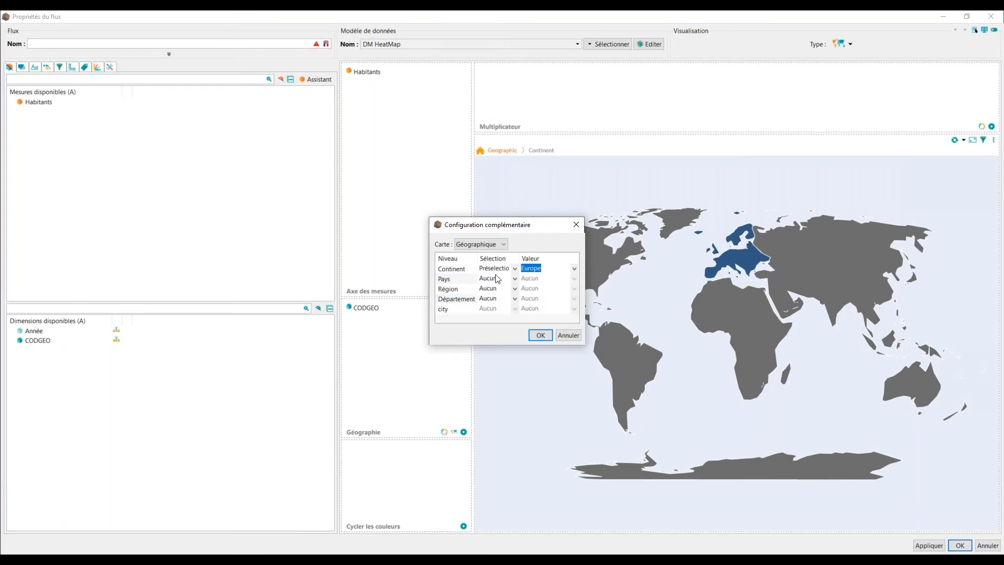
- Set the Pays level to a preselection of France and validate the geography configuration
click(515, 278)
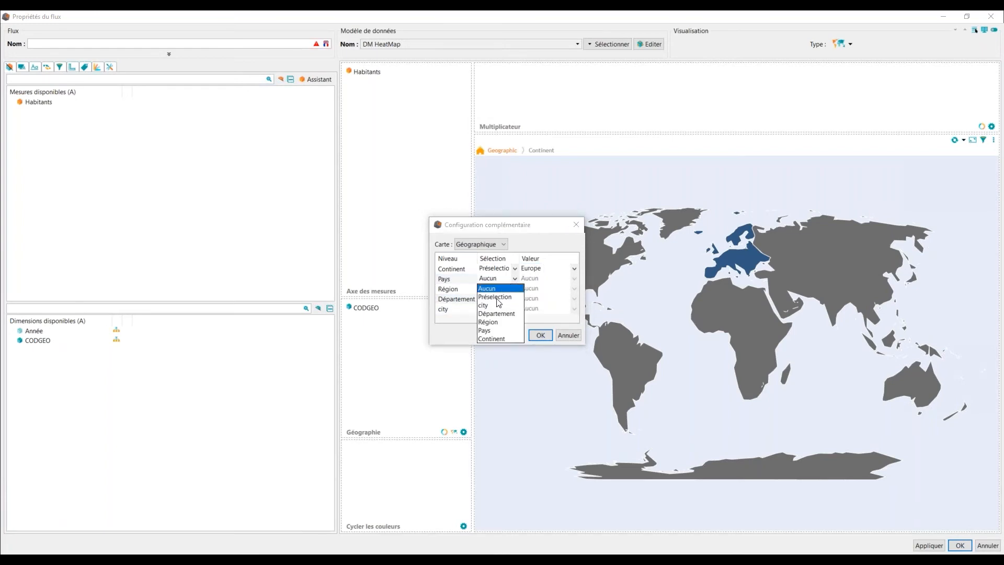
click(502, 299)
click(574, 279)
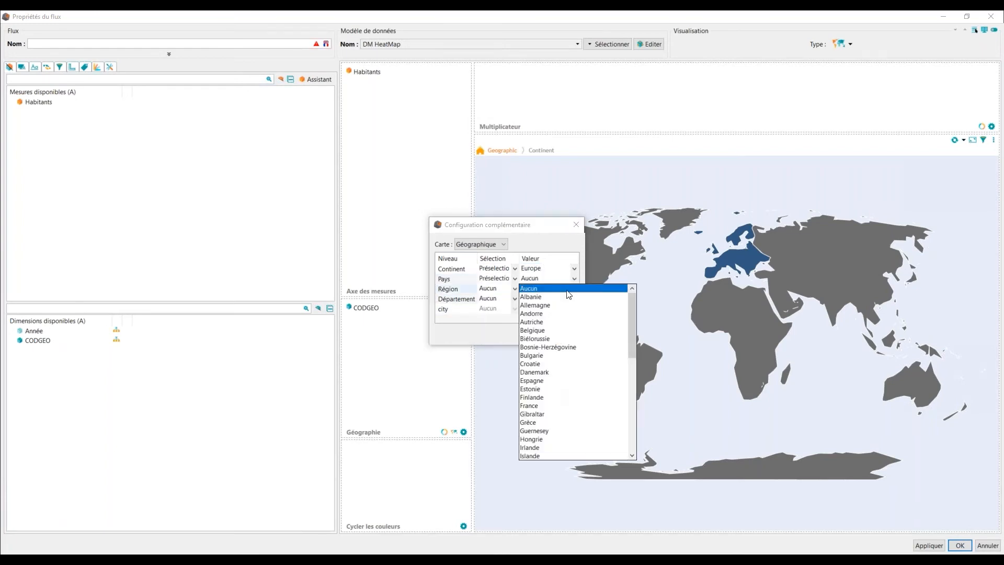
click(530, 406)
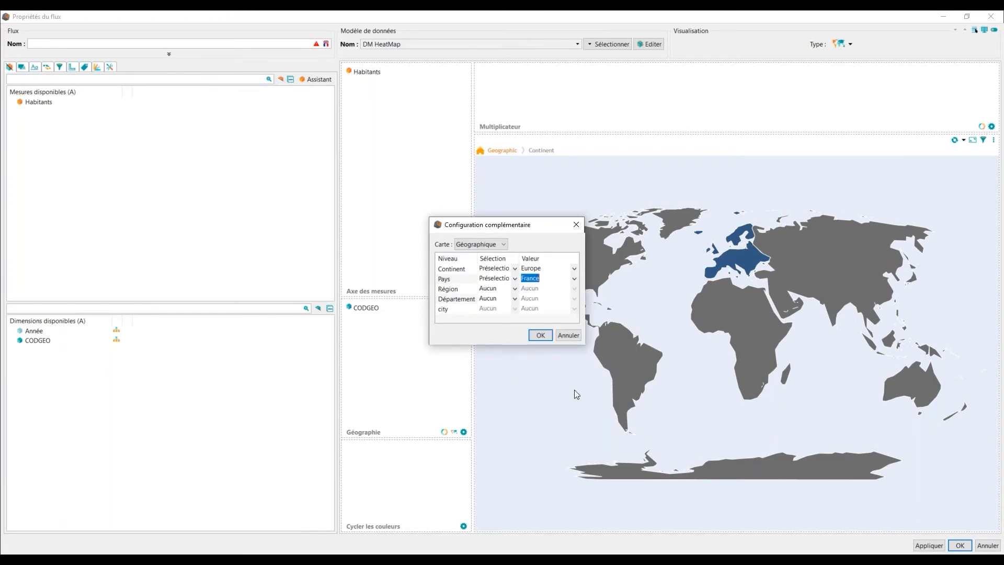
click(541, 336)
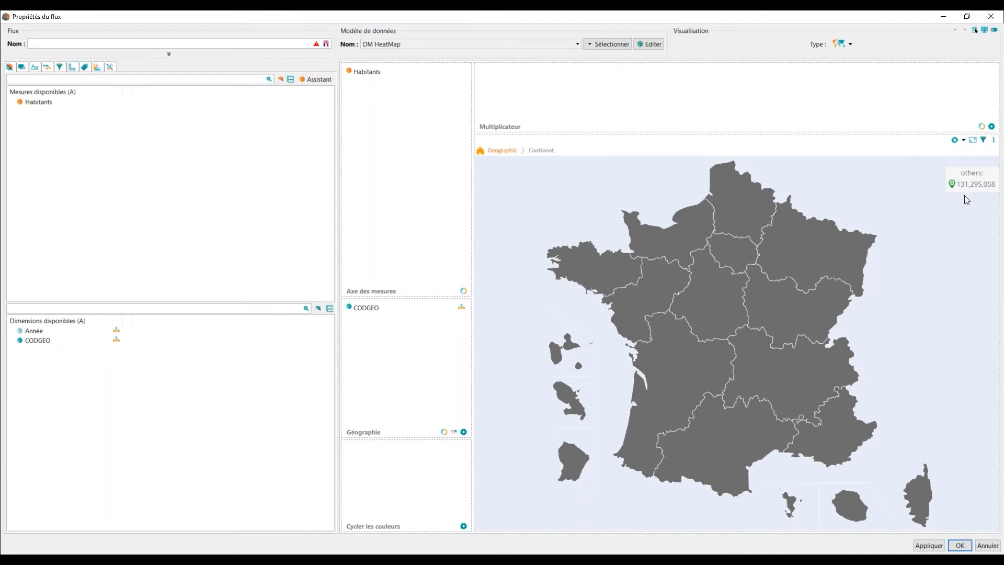
- Set the CODGEO dimension's Géographique hierarchy to the Région level
right_click(376, 308)
mouse_move(436, 314)
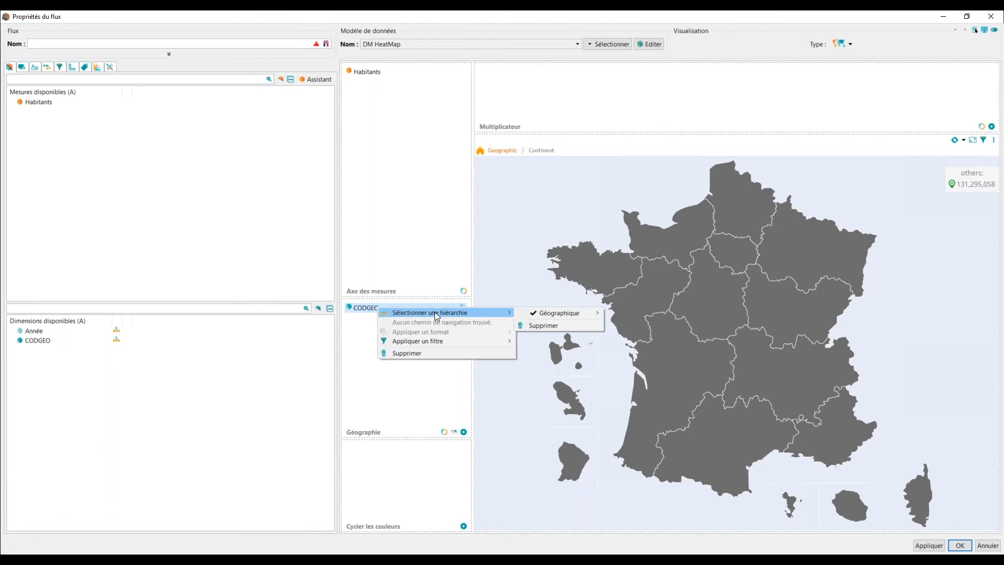
mouse_move(554, 313)
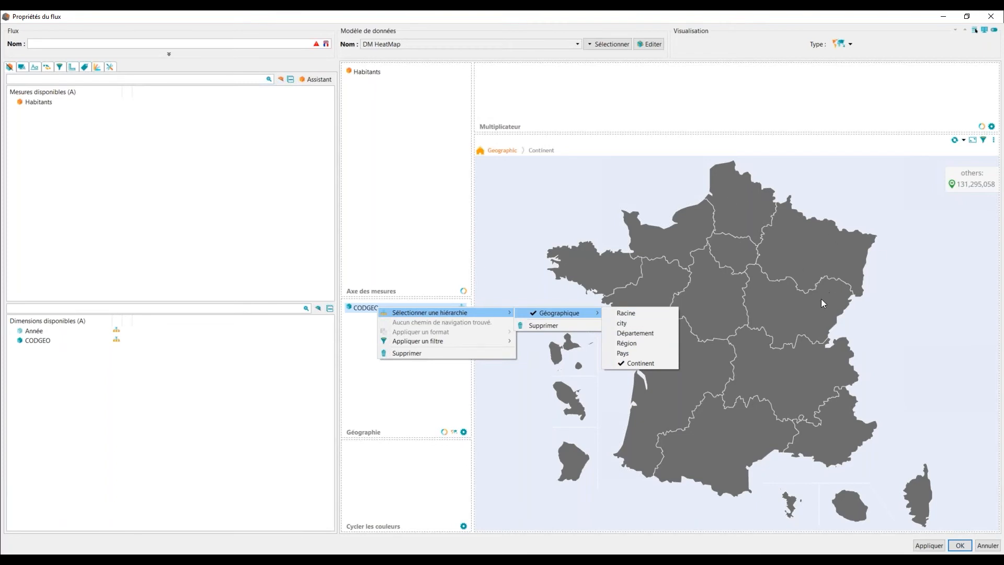
click(624, 343)
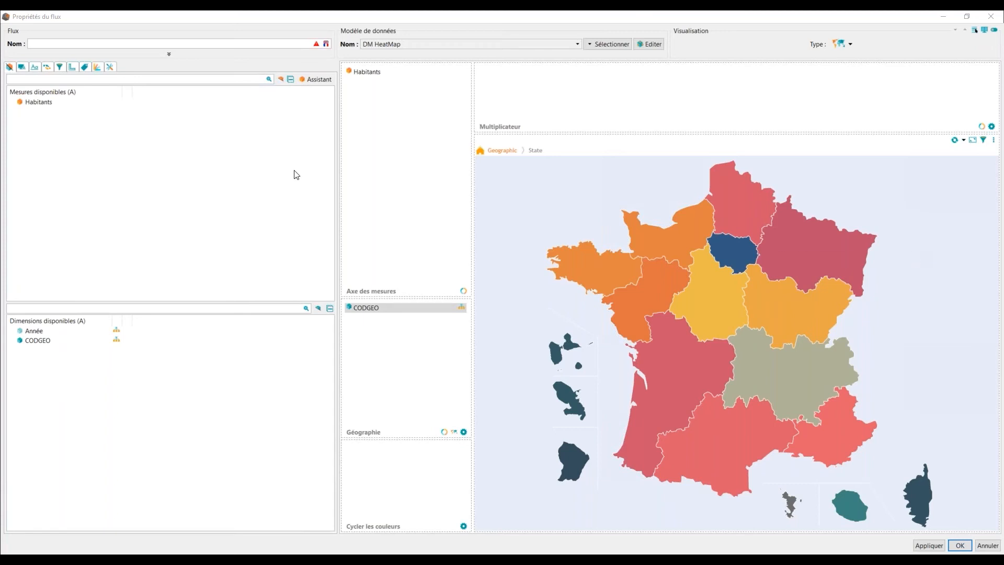
- Change the map's main colour palette to Population
click(22, 67)
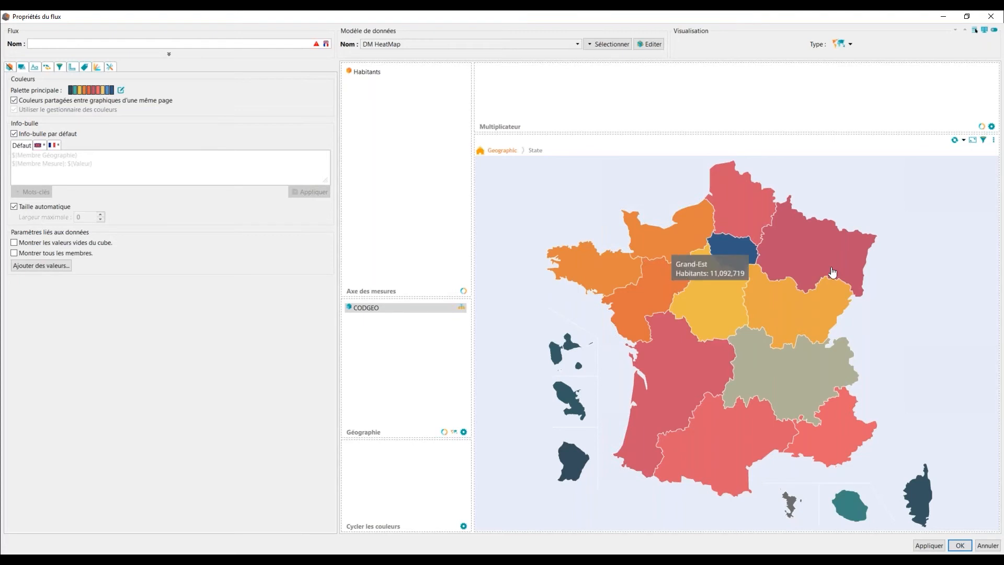
click(120, 91)
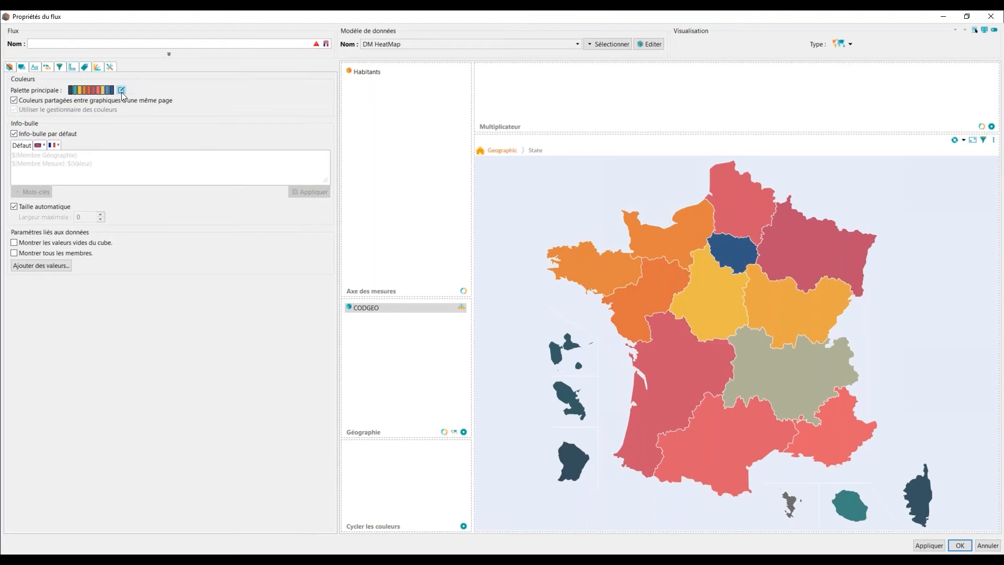
scroll(487, 230, down, 5)
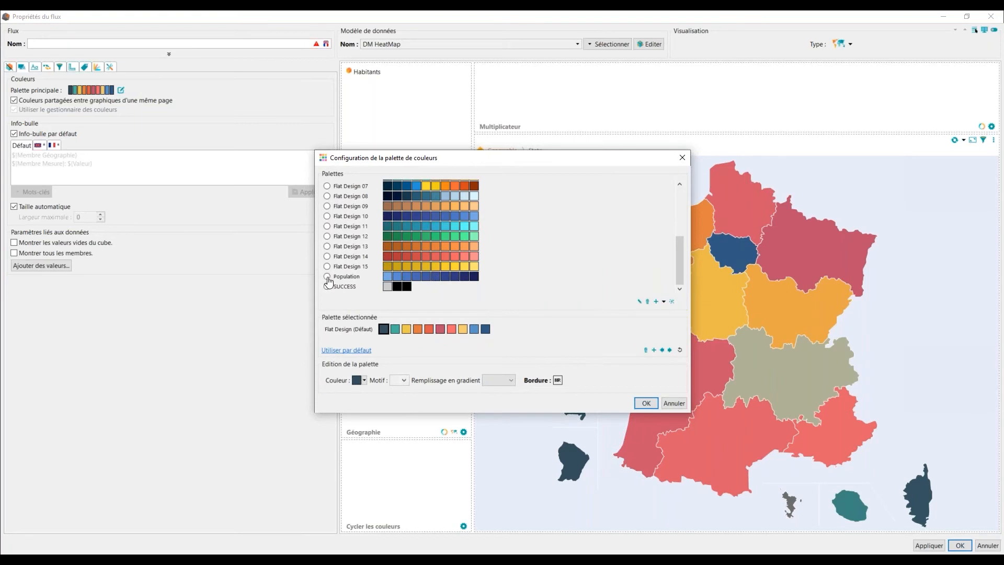
click(327, 277)
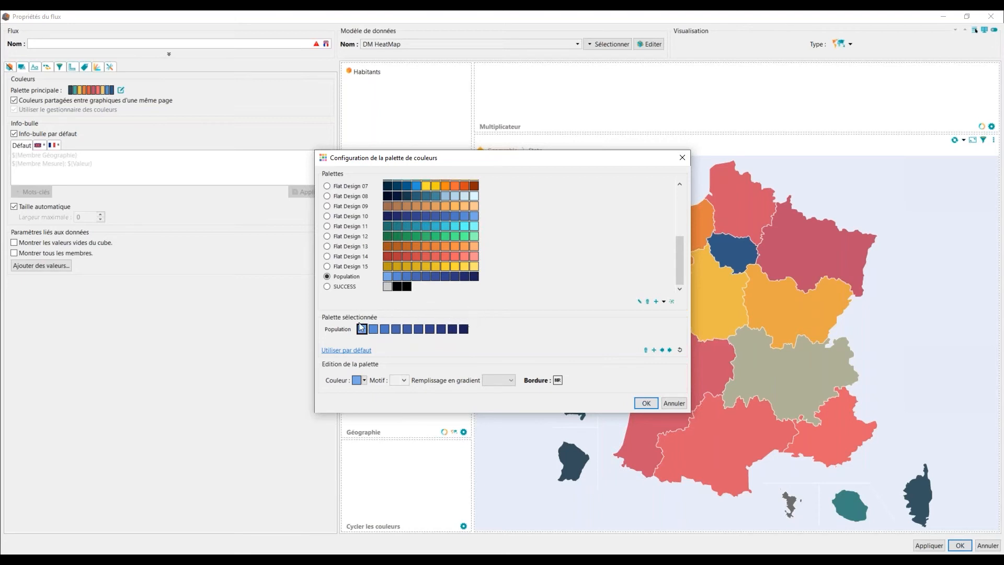
click(646, 403)
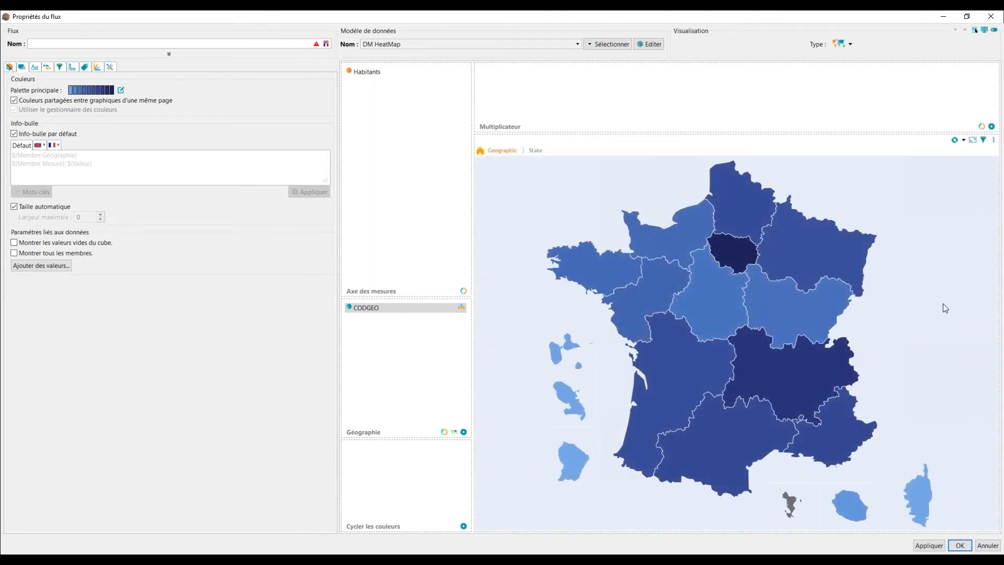
mouse_move(740, 251)
- Edit the DM HeatMap data model and add one empty column named Homme to the Excel data
click(650, 44)
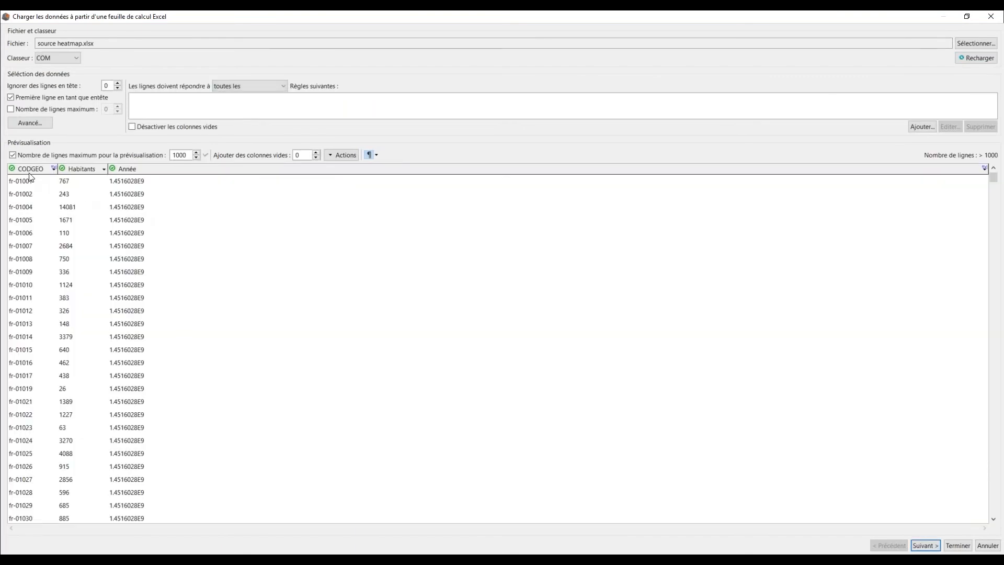
click(316, 152)
double_click(231, 168)
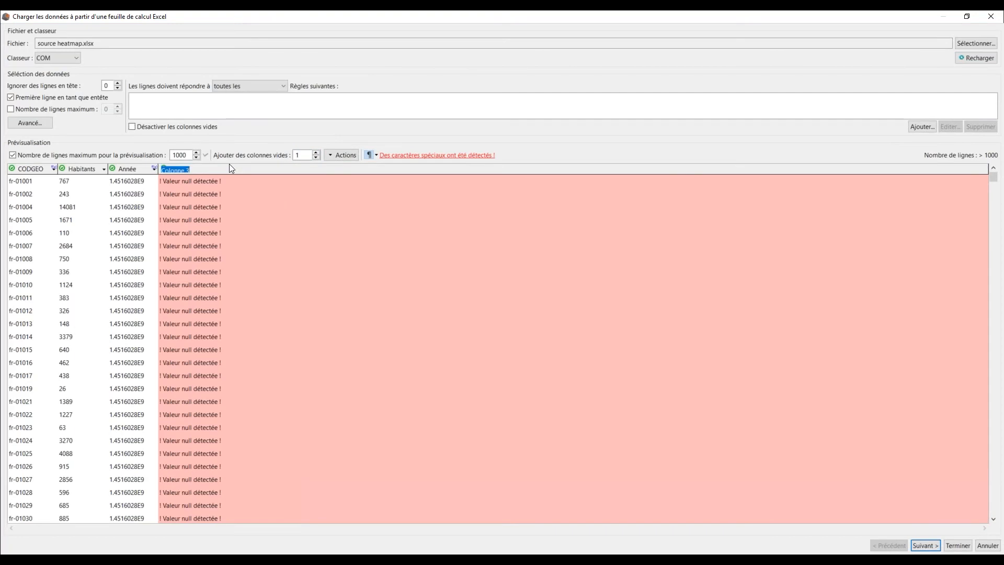
text(Homme)
key(Return)
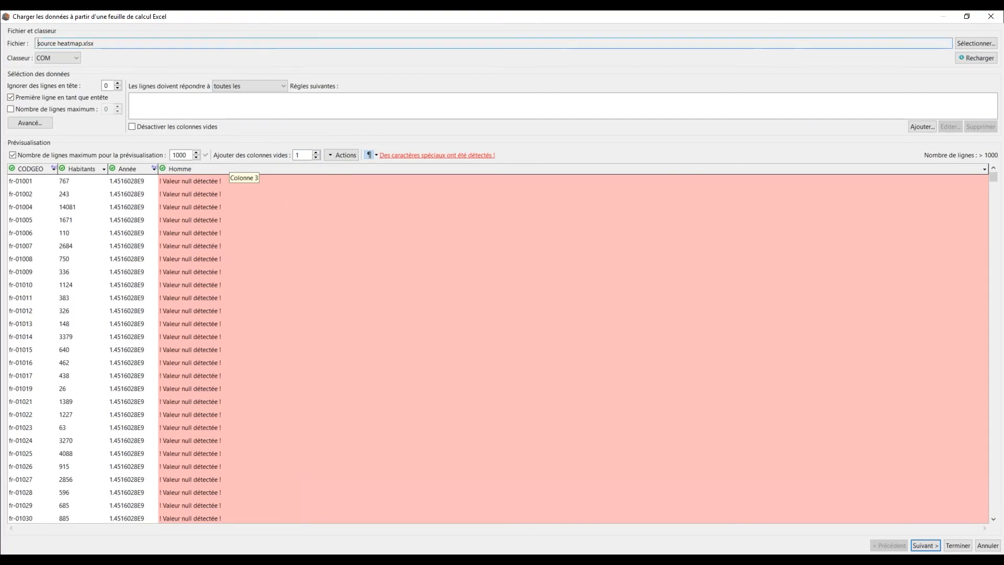
- Fill the Homme column through a Script transformation containing Math.floor(Math.random() * Math.floor(values[1]));
click(983, 169)
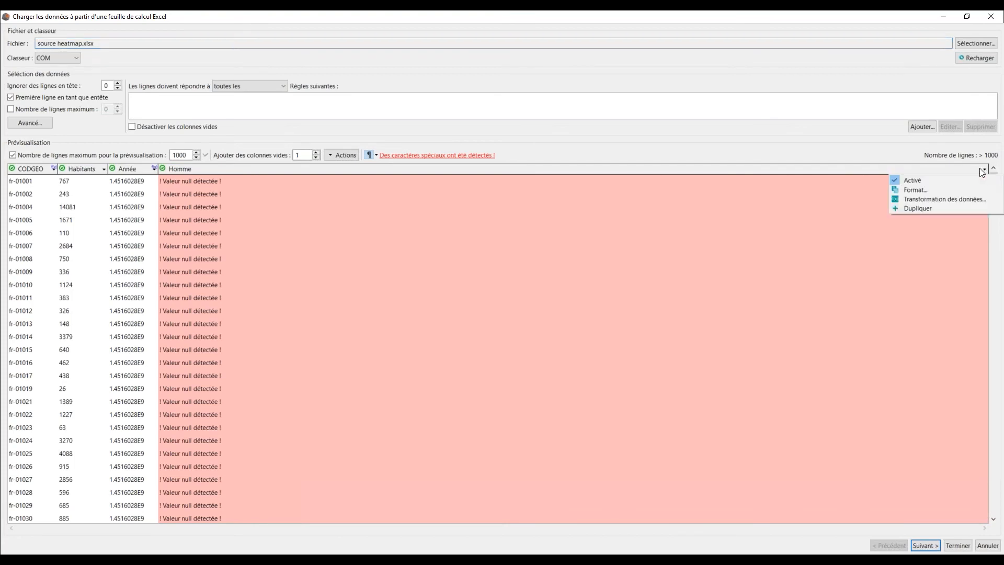
click(933, 200)
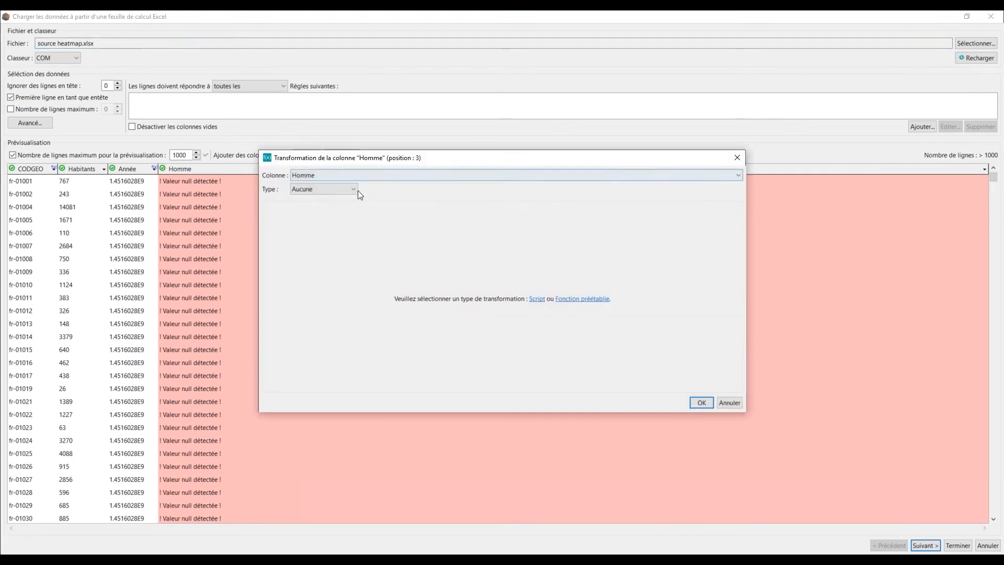
click(341, 189)
click(308, 207)
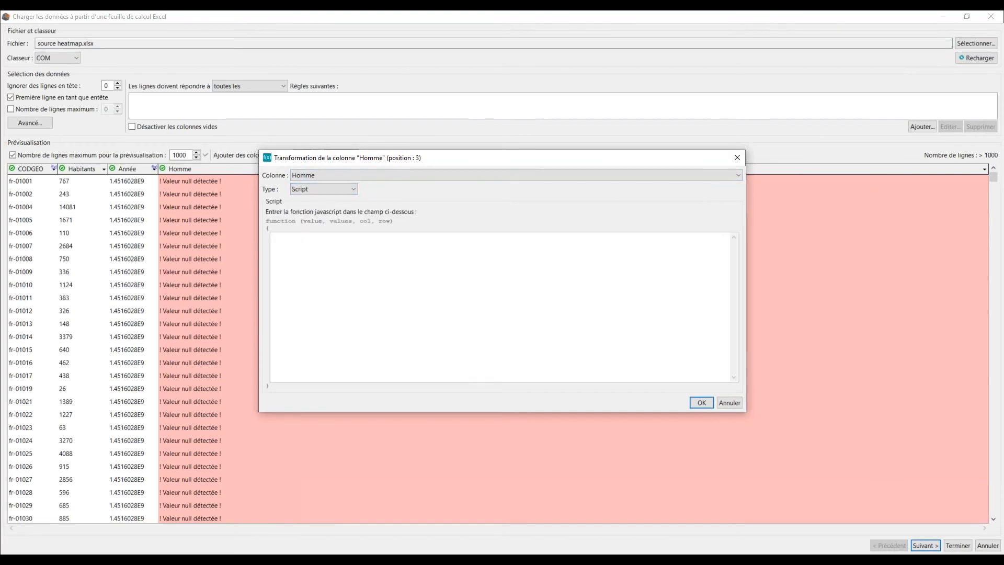
key(alt+Tab)
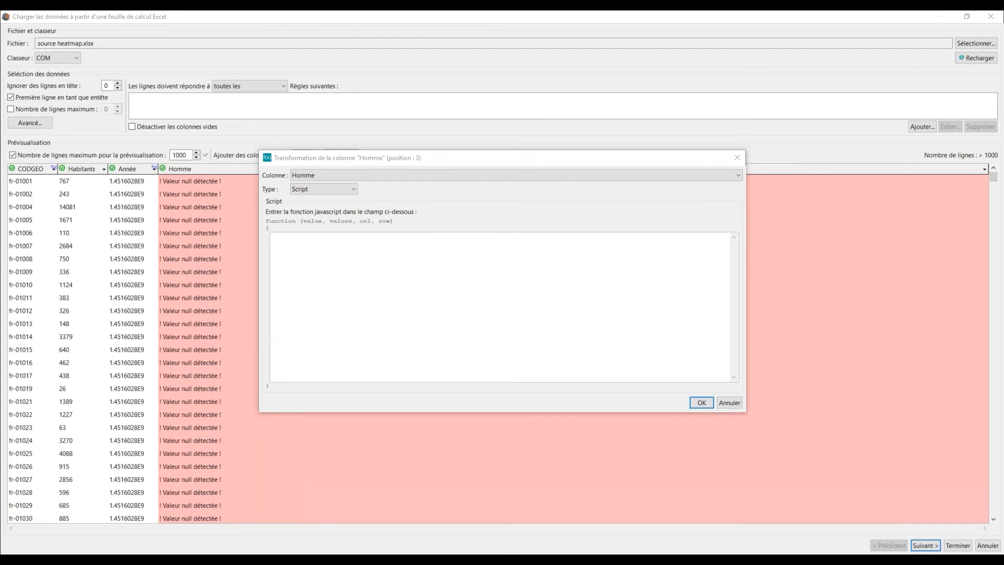
click(339, 264)
text(Math.floor(Math.random() * Math.floor(values[1]));)
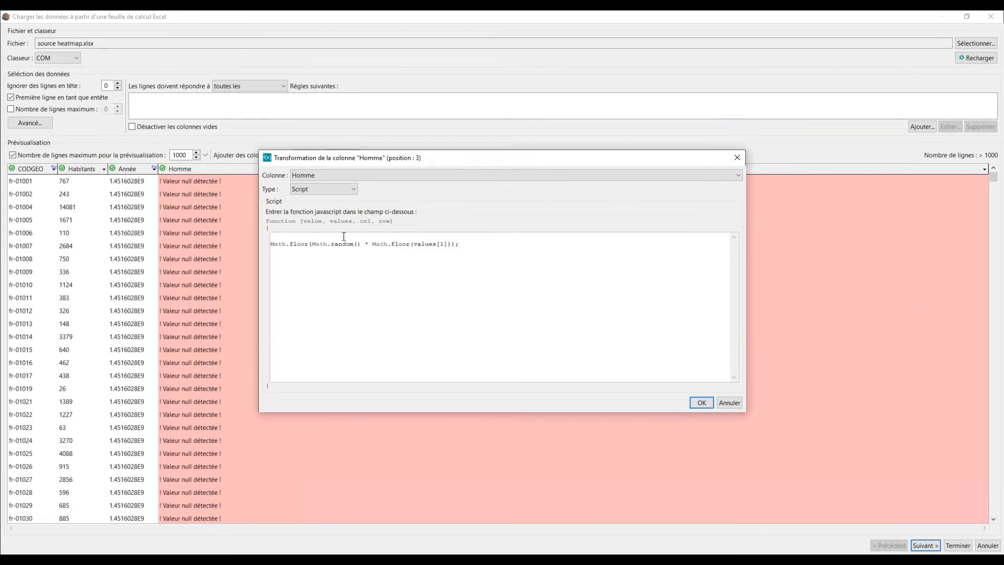
click(700, 402)
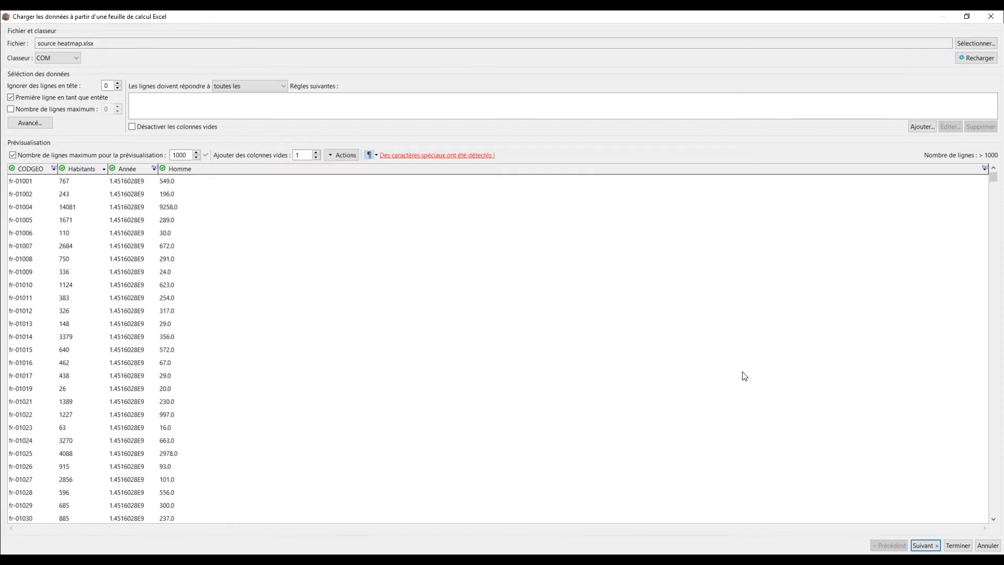
- In the advanced configuration, create a calculated measure Femme with the formula Habitants(sum)-Homme(sum), and finish editing the data source
click(918, 549)
click(56, 410)
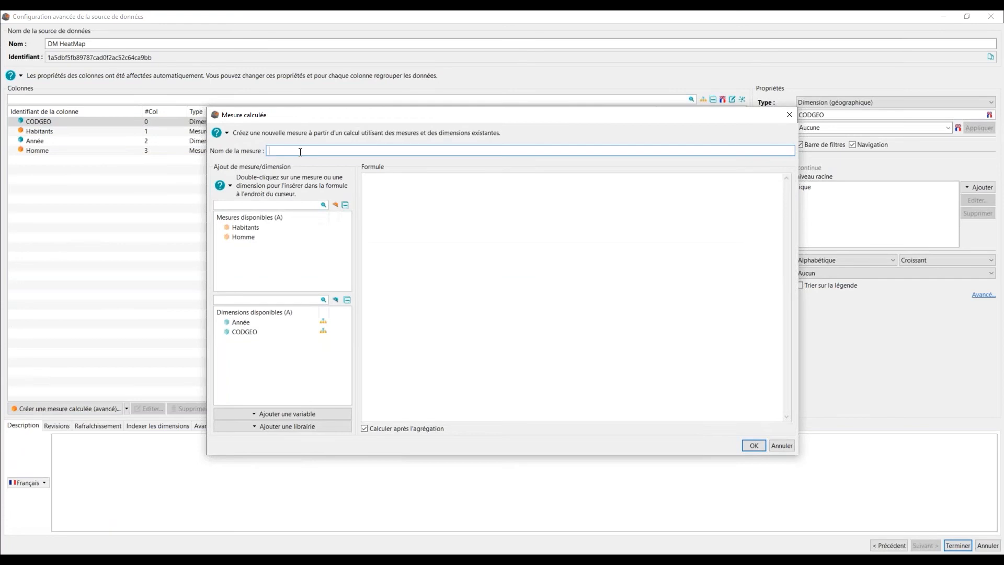
text(Femme)
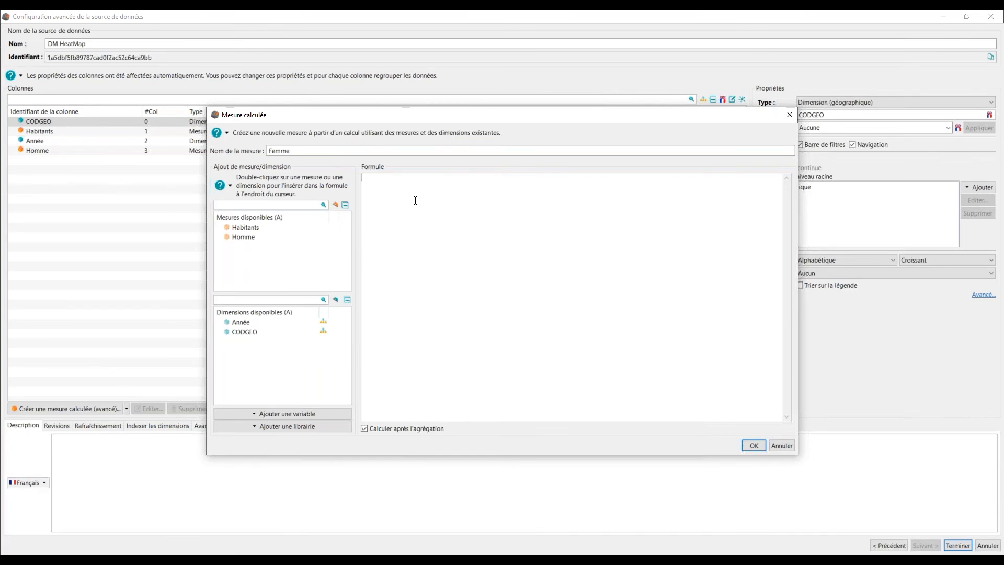
click(510, 226)
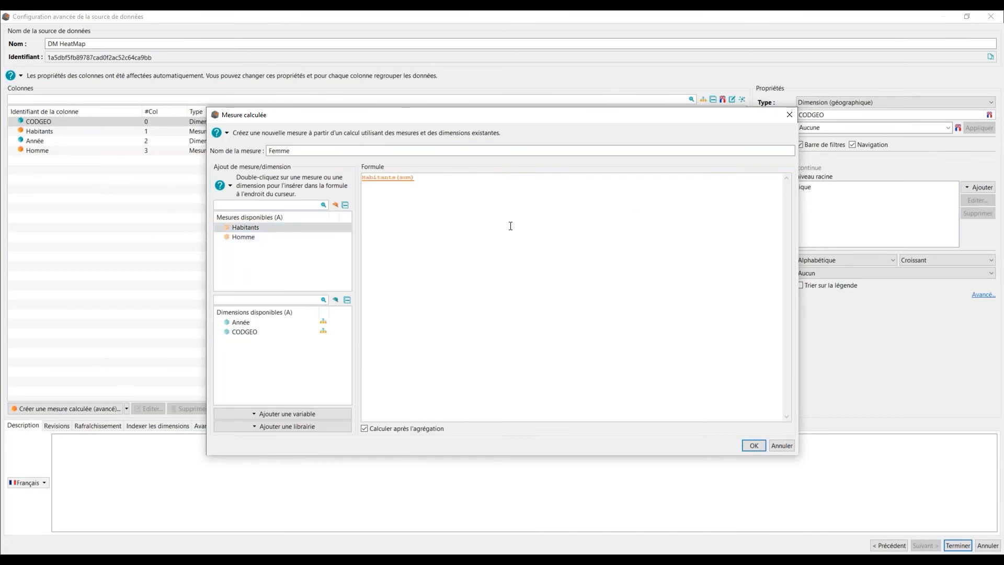
double_click(242, 237)
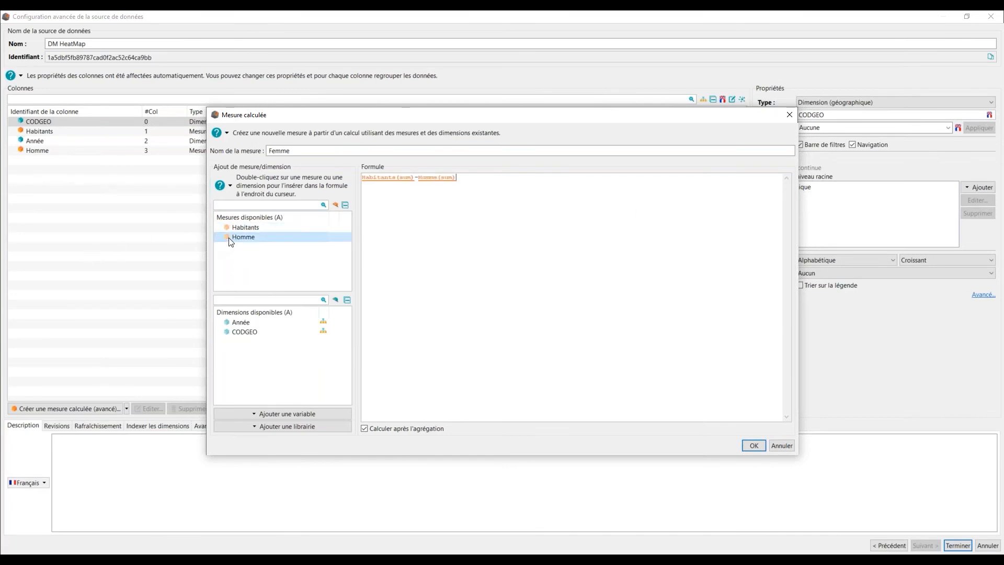
click(752, 446)
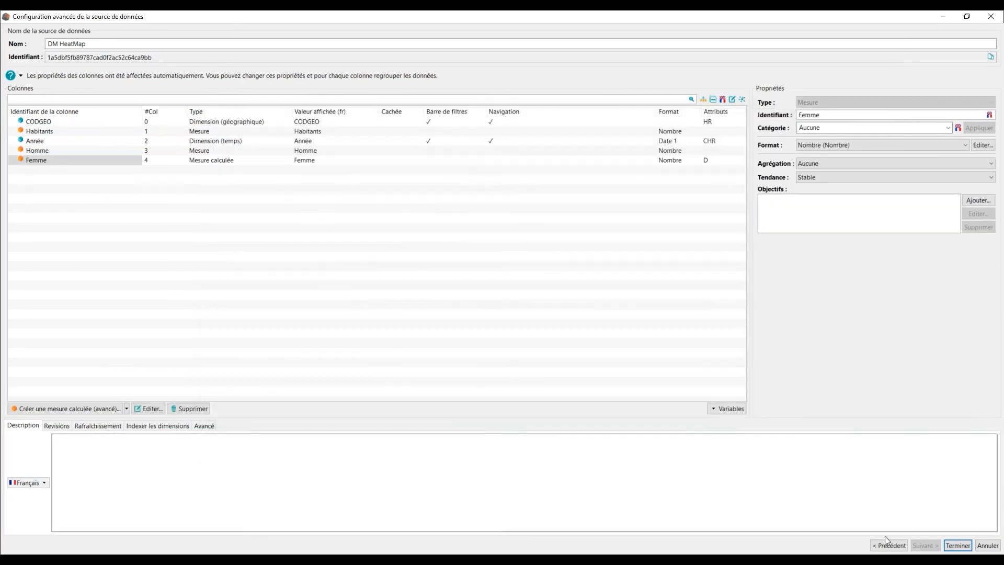
click(958, 546)
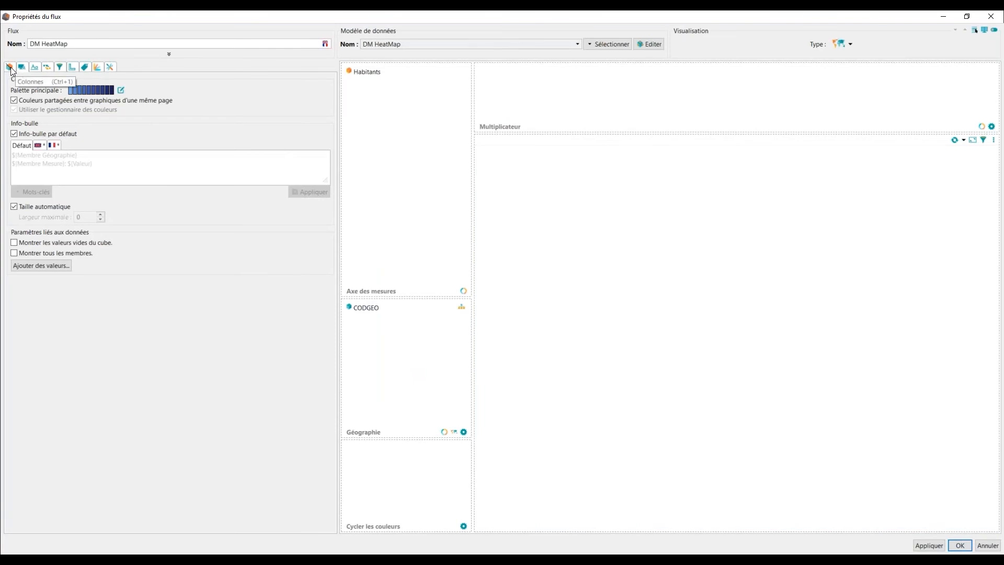
- Add the Homme and Femme measures to the map's measures axis below Habitants
click(10, 66)
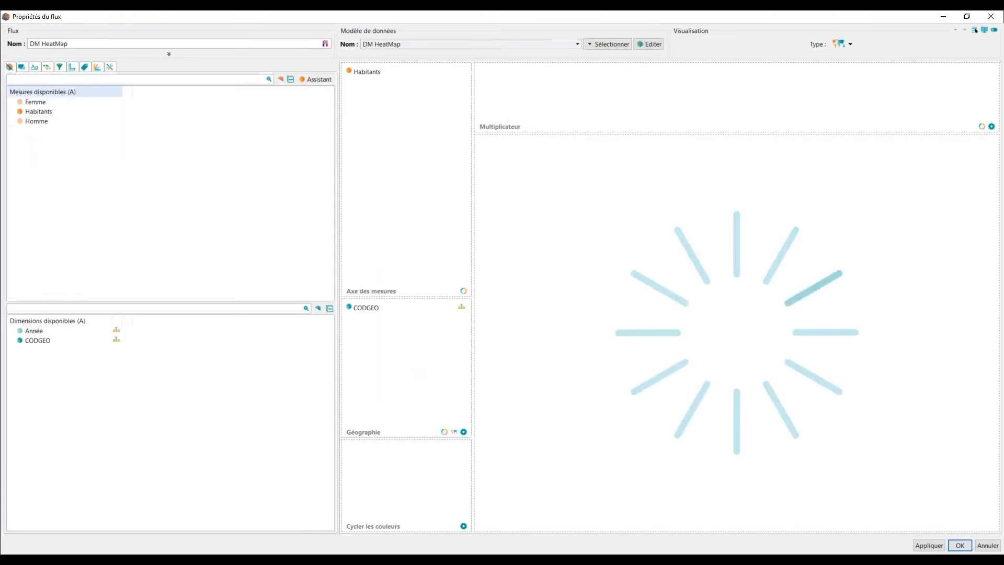
click(42, 102)
drag(46, 123, 419, 103)
drag(39, 102, 381, 204)
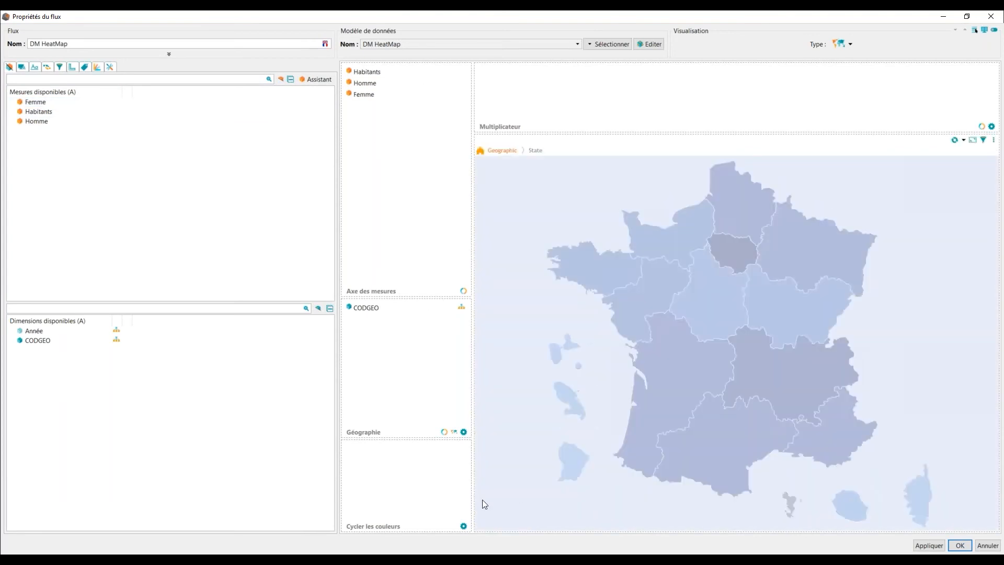
mouse_move(713, 313)
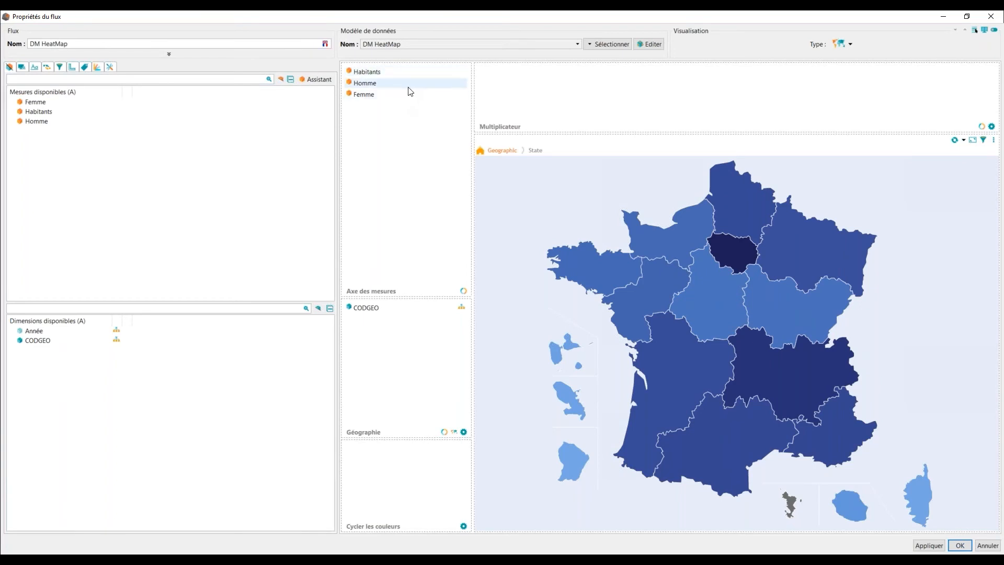
- Replace the default tooltip with a custom one that adds the lines "Hommes : ${Value1}" and "Femmes : ${Value2}", and apply it
click(22, 67)
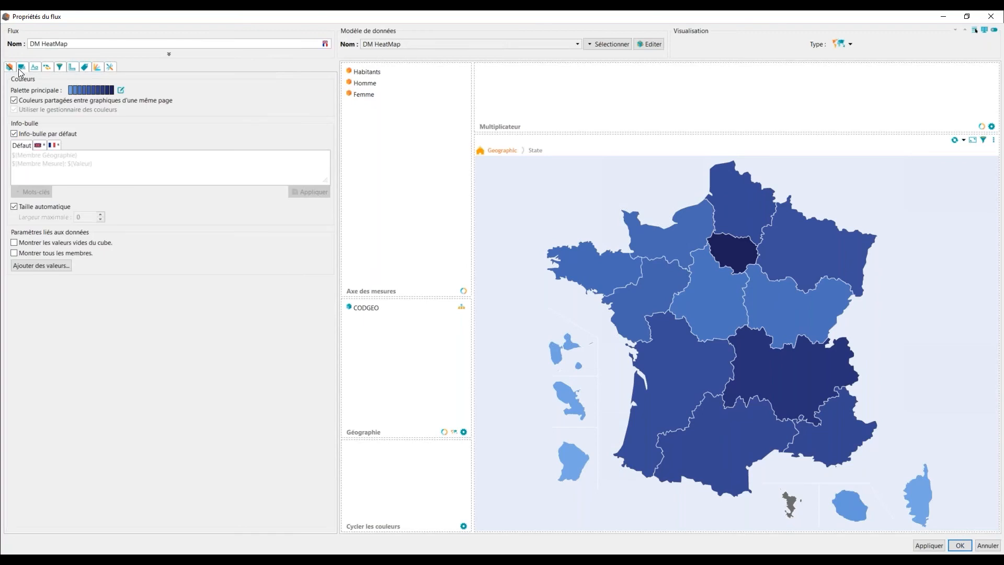
click(14, 133)
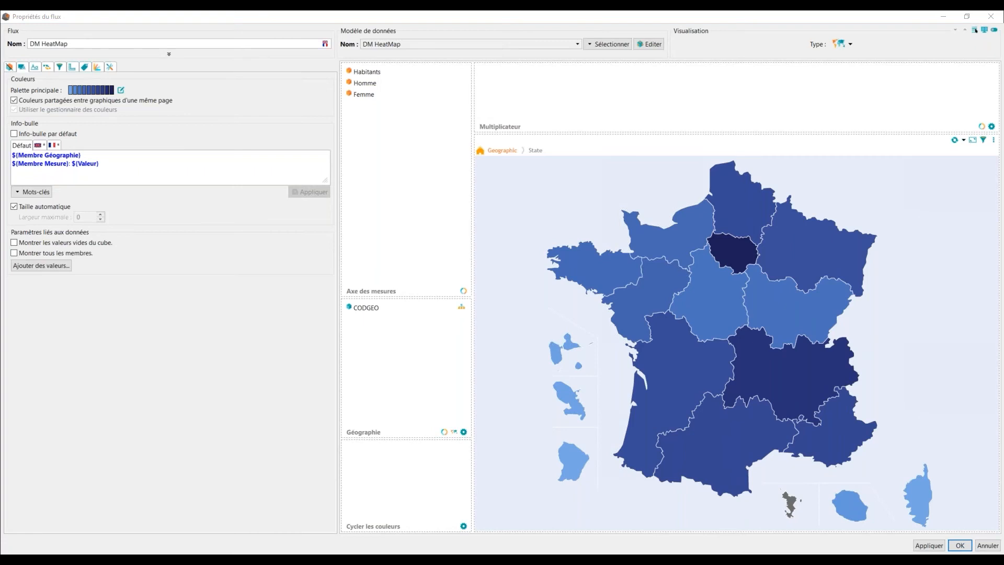
click(160, 171)
key(ctrl+a)
text(${Membre Géographie} ${Membre Mesure}: ${Valeur} Hommes : ${Value1} Femmes : ${Value2})
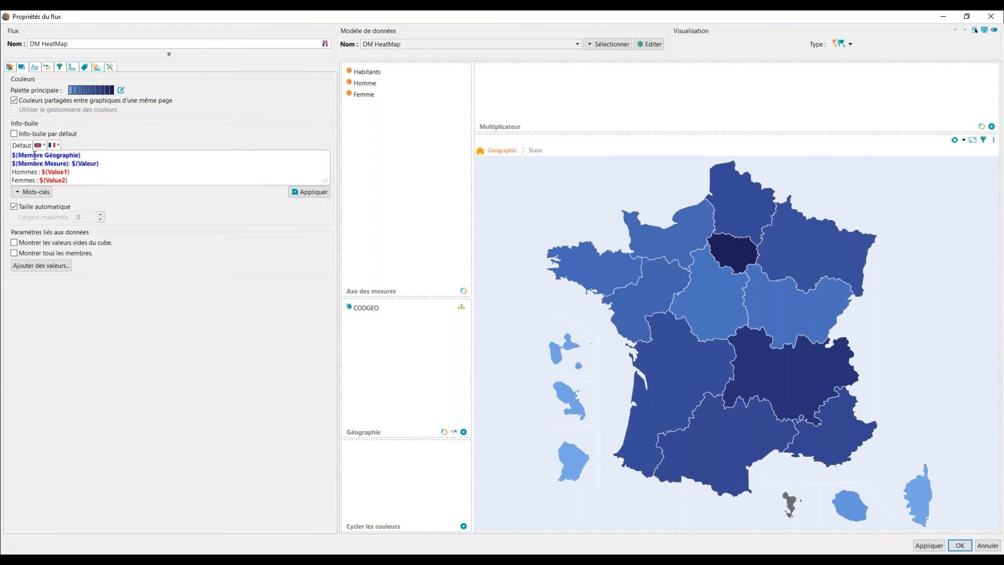
click(320, 193)
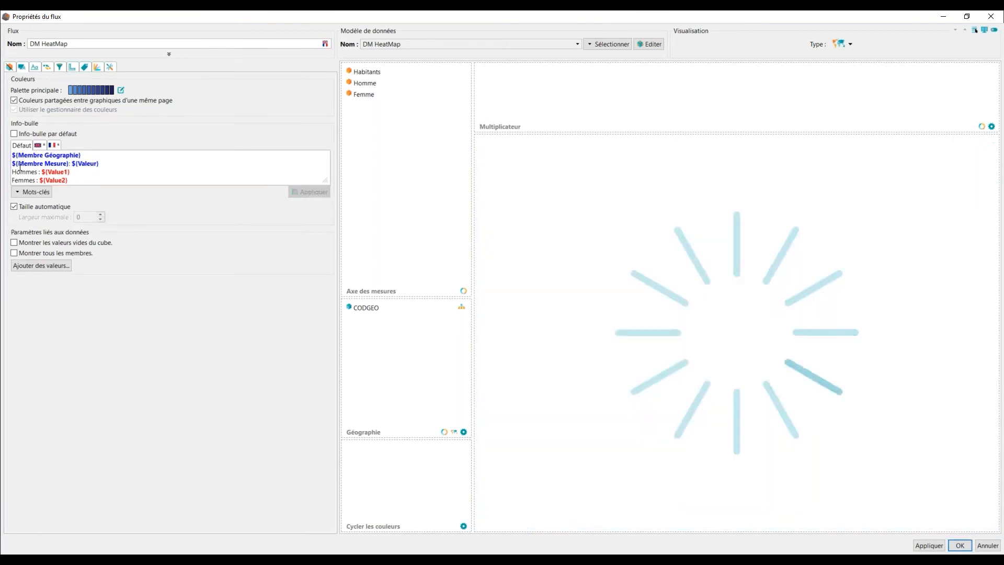
- Review the custom tooltip text and its display on the map, drilling down into Île-de-France and returning to the region level
drag(23, 159, 108, 162)
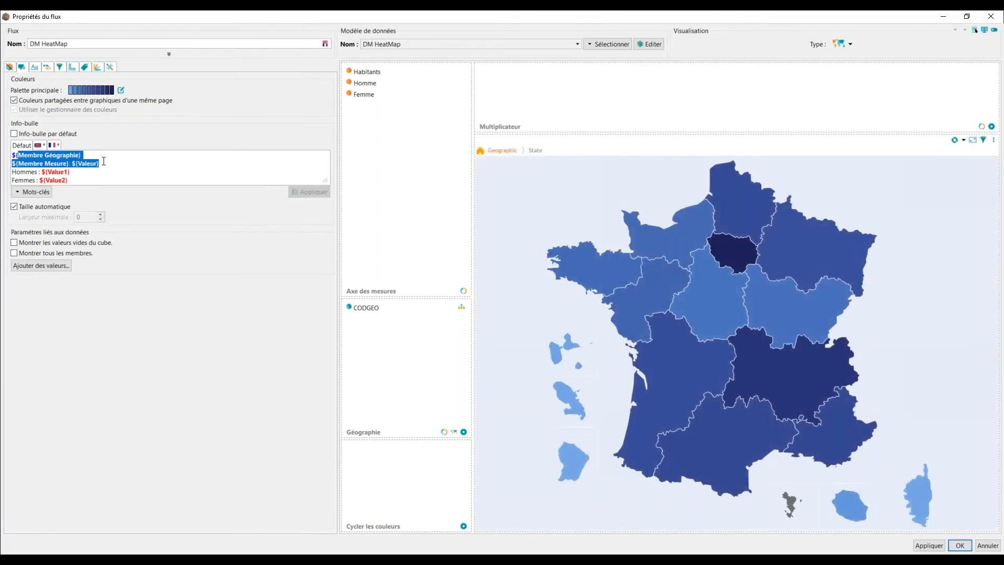
click(122, 163)
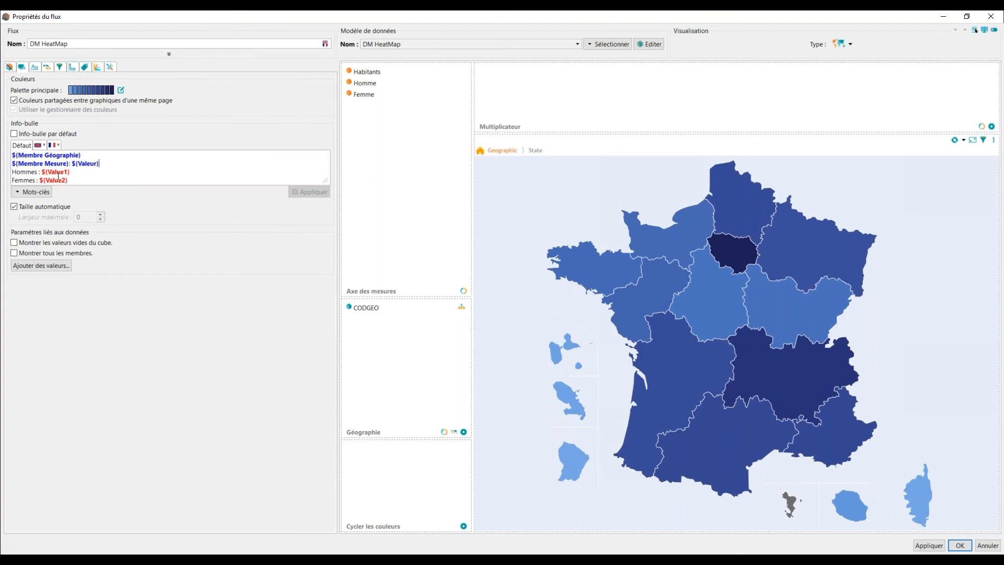
drag(78, 171, 39, 171)
click(92, 169)
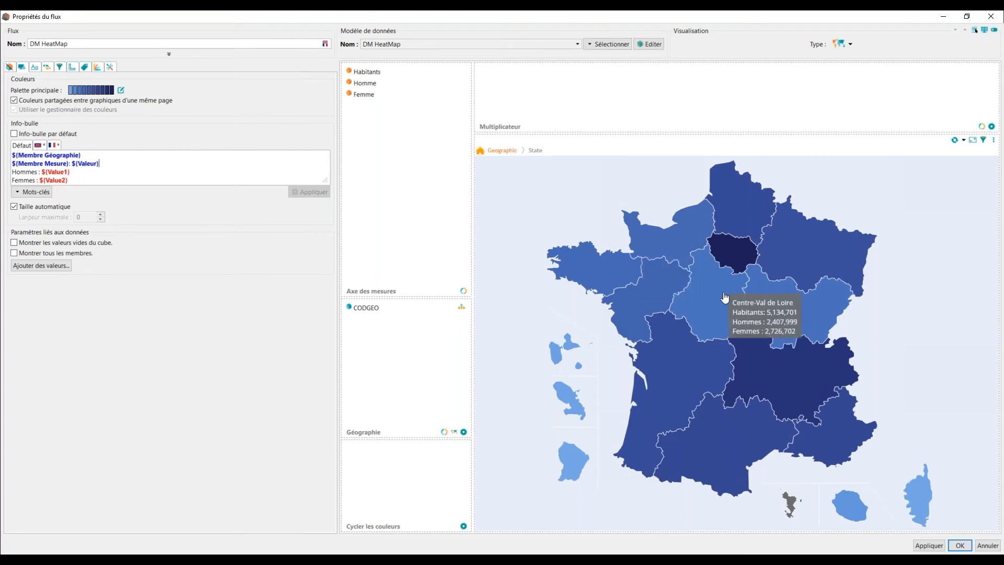
mouse_move(816, 249)
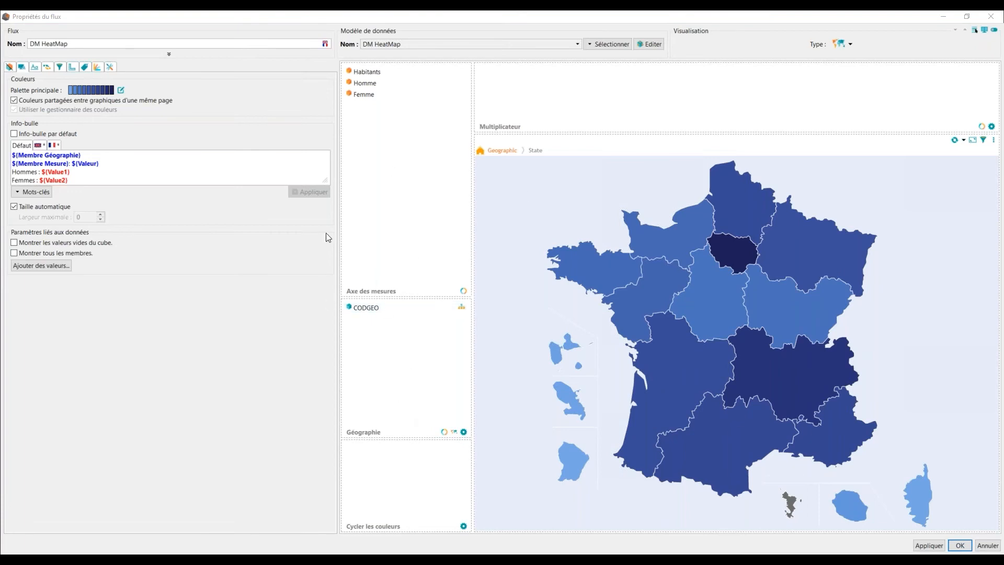
click(10, 67)
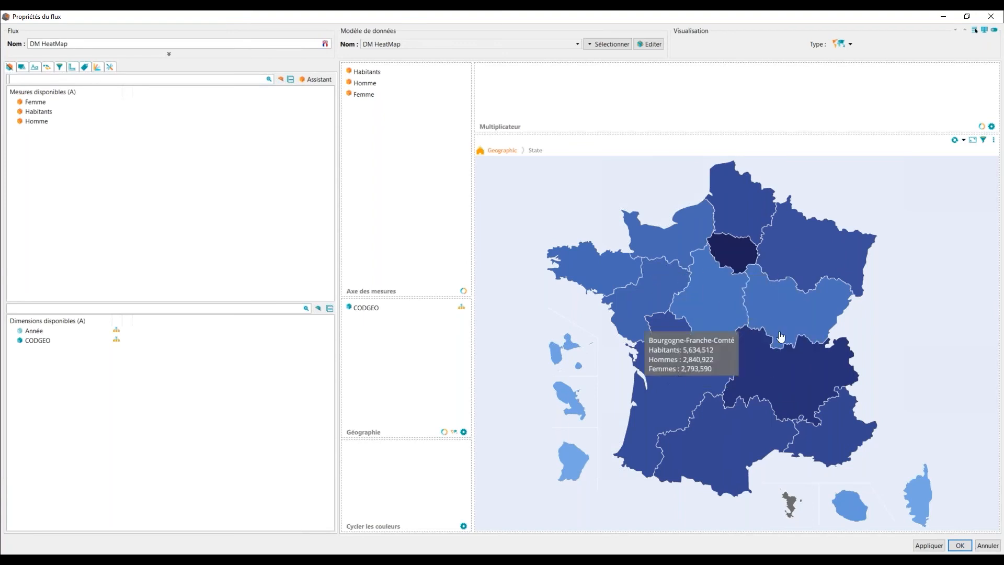
click(743, 257)
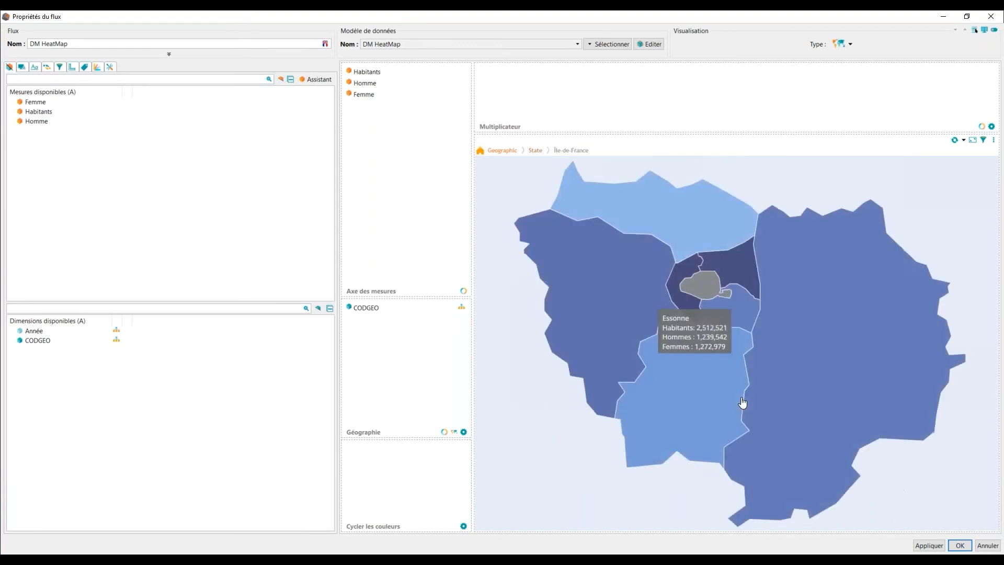
click(536, 150)
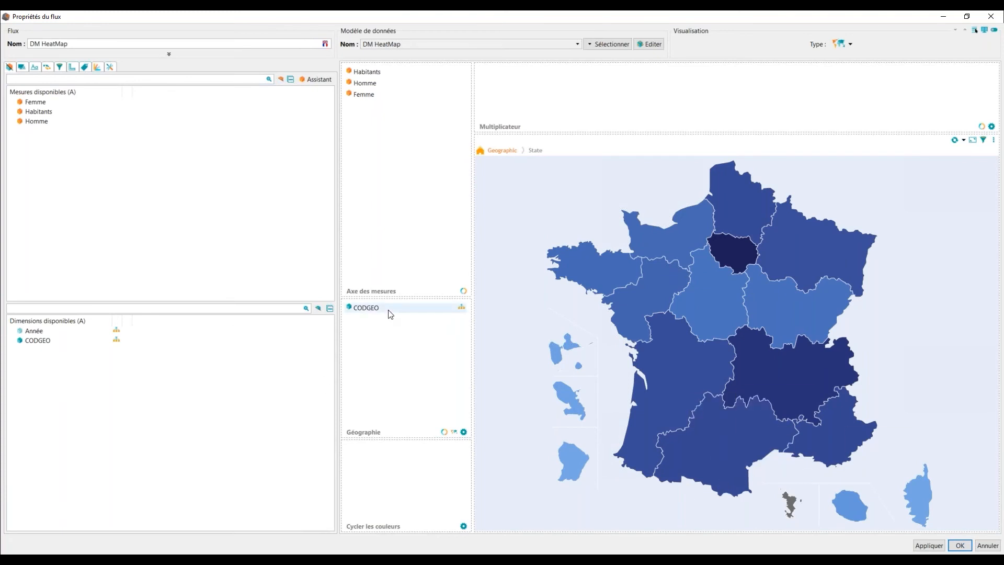
- Remove the CODGEO dimension and the Homme and Femme measures from the map chart
drag(390, 313, 91, 434)
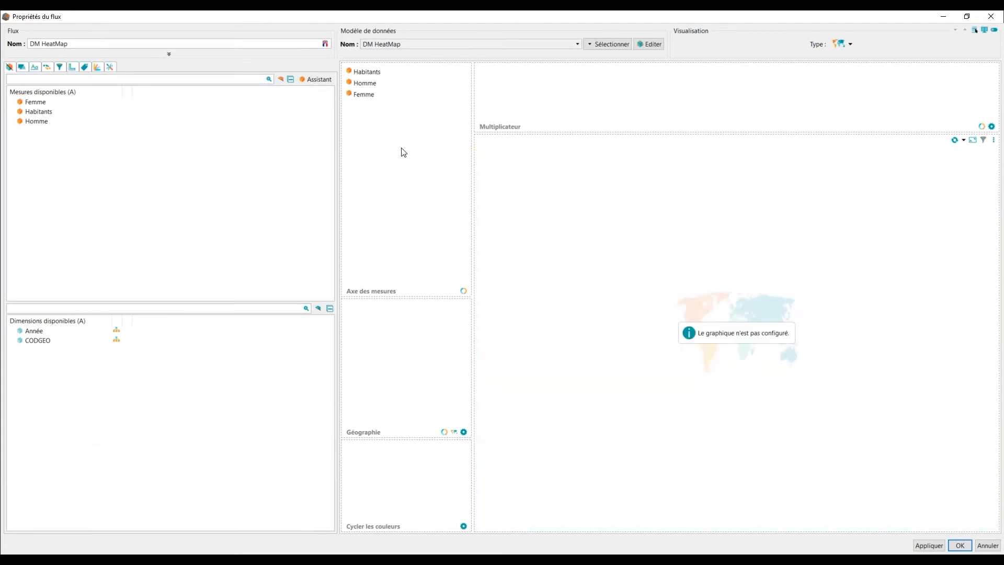
drag(365, 95, 165, 205)
- In the geography axis's additional configuration, preselect Europe as the continent and France as the country for the Géographique map
click(454, 432)
click(481, 263)
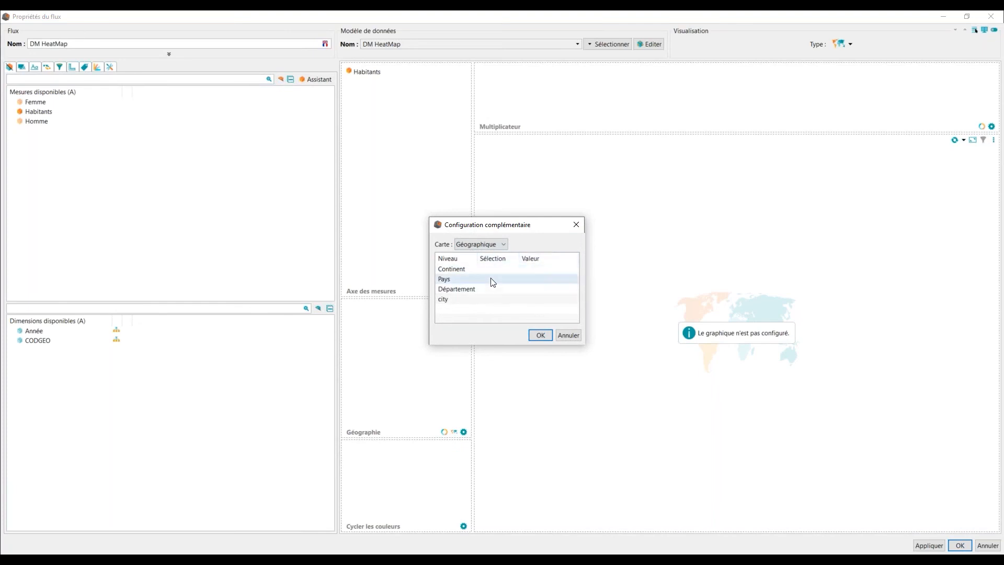
click(517, 269)
click(500, 286)
click(575, 268)
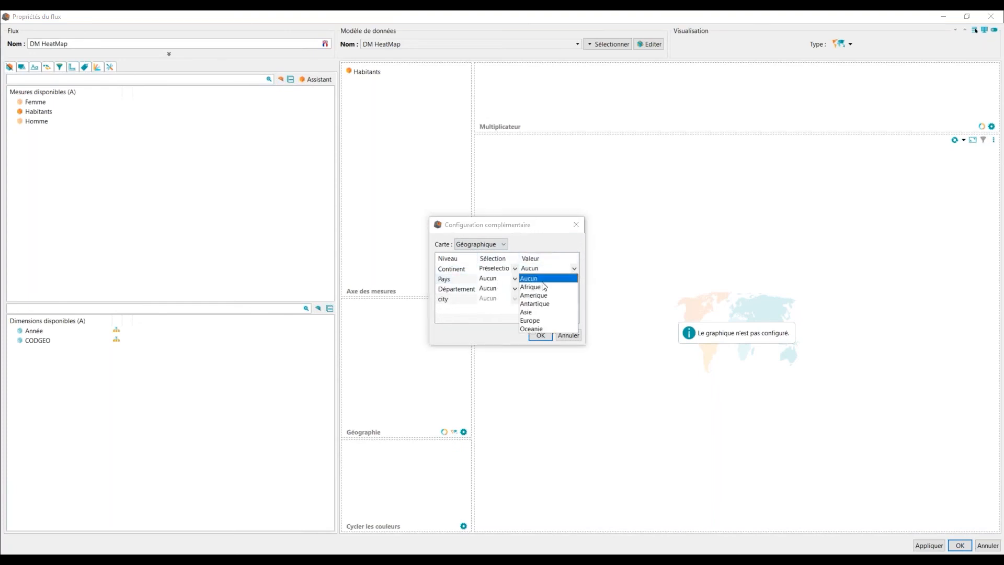
click(538, 317)
click(512, 278)
click(497, 297)
click(573, 279)
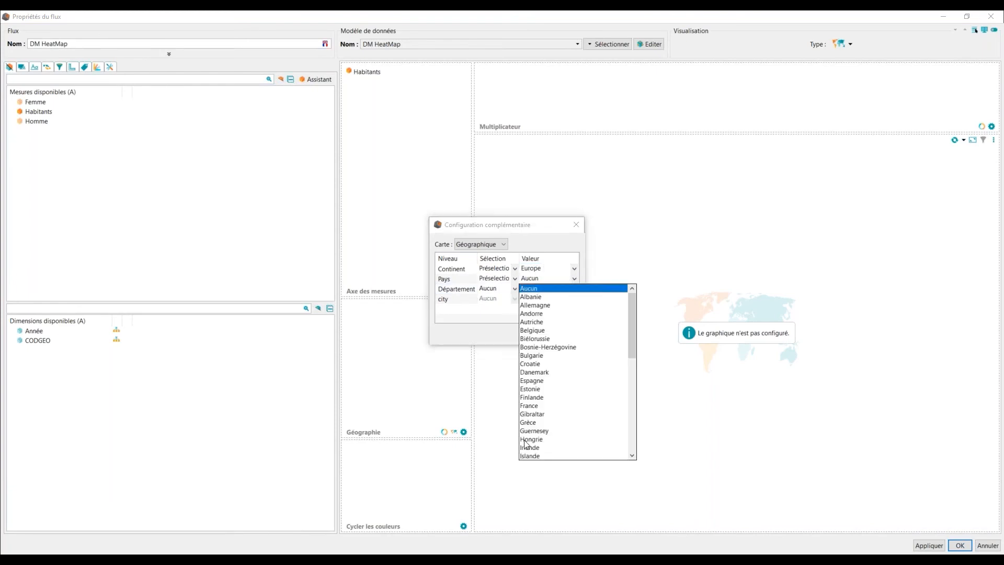
scroll(558, 450, down, 2)
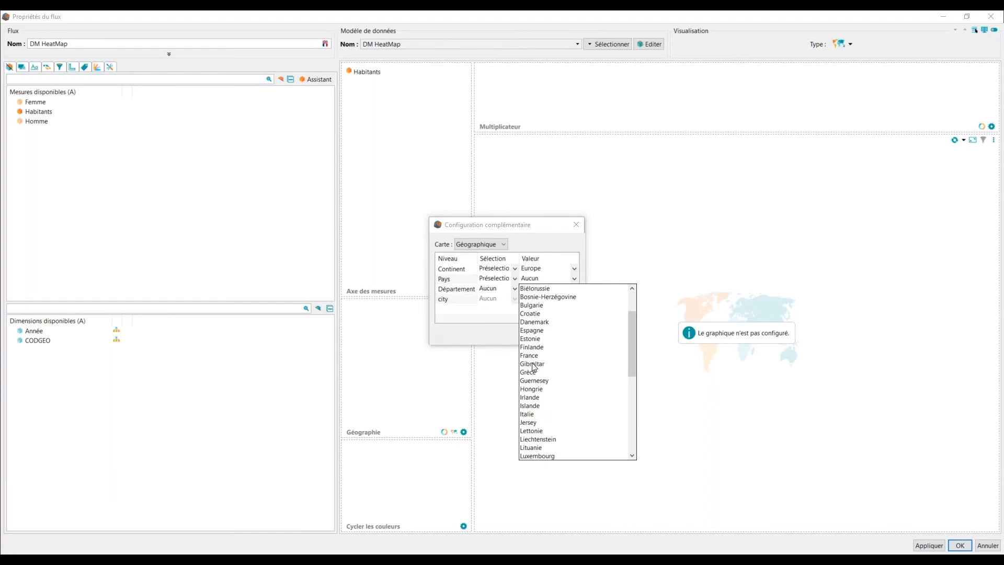
click(533, 357)
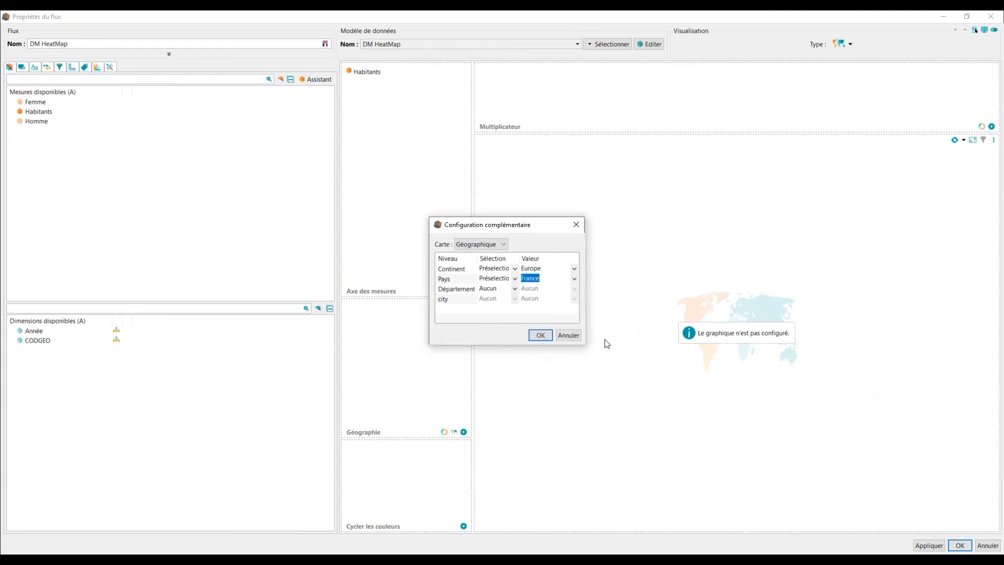
click(537, 336)
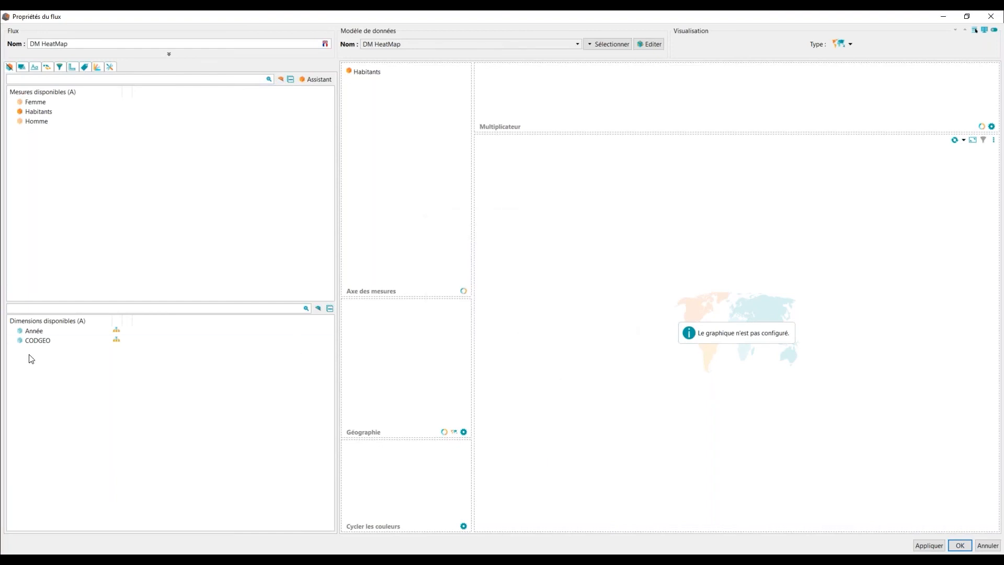
- Put CODGEO back on the geography axis and set its Géographique hierarchy to the Département level
drag(23, 343, 437, 360)
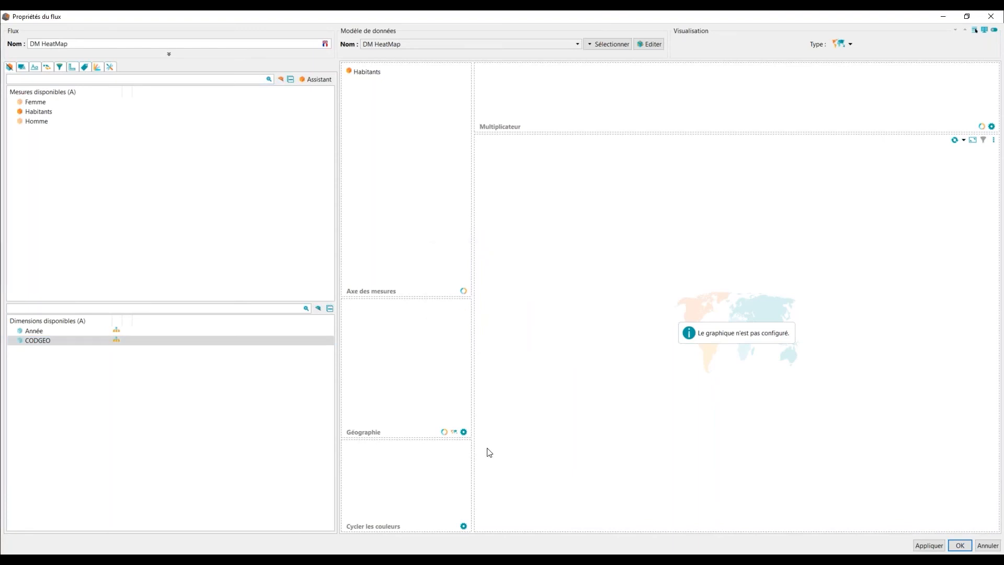
click(389, 313)
right_click(390, 310)
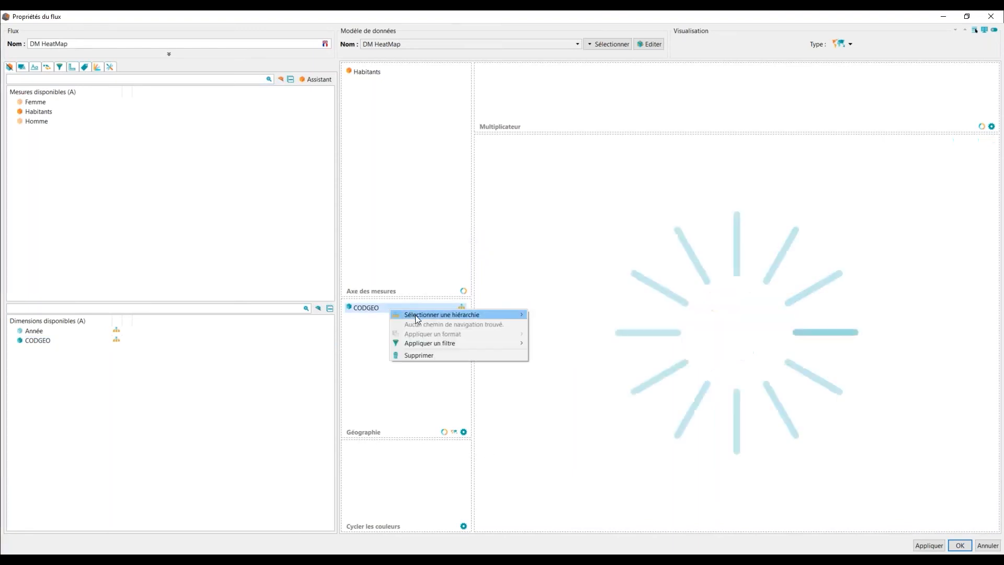
mouse_move(453, 316)
mouse_move(589, 315)
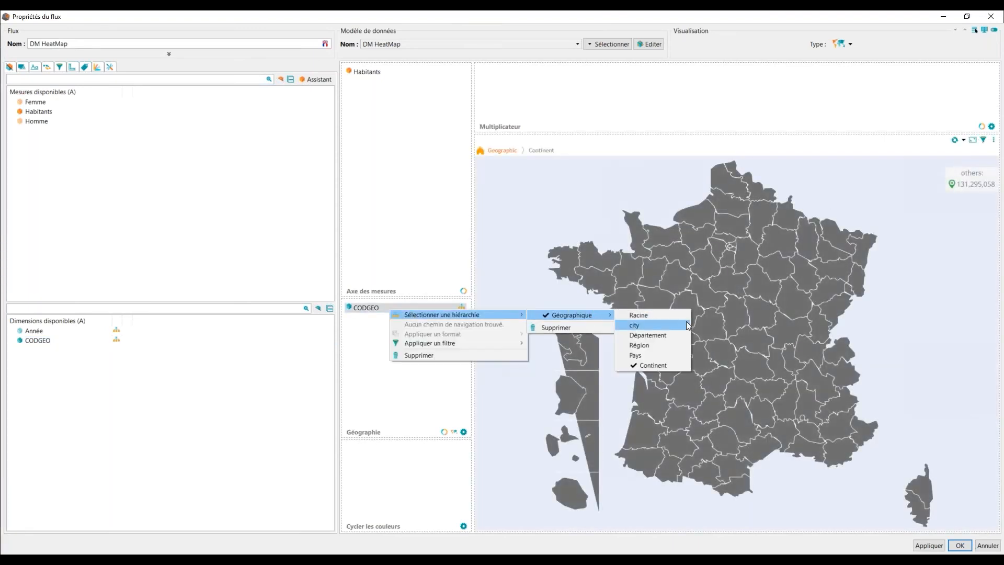
click(660, 335)
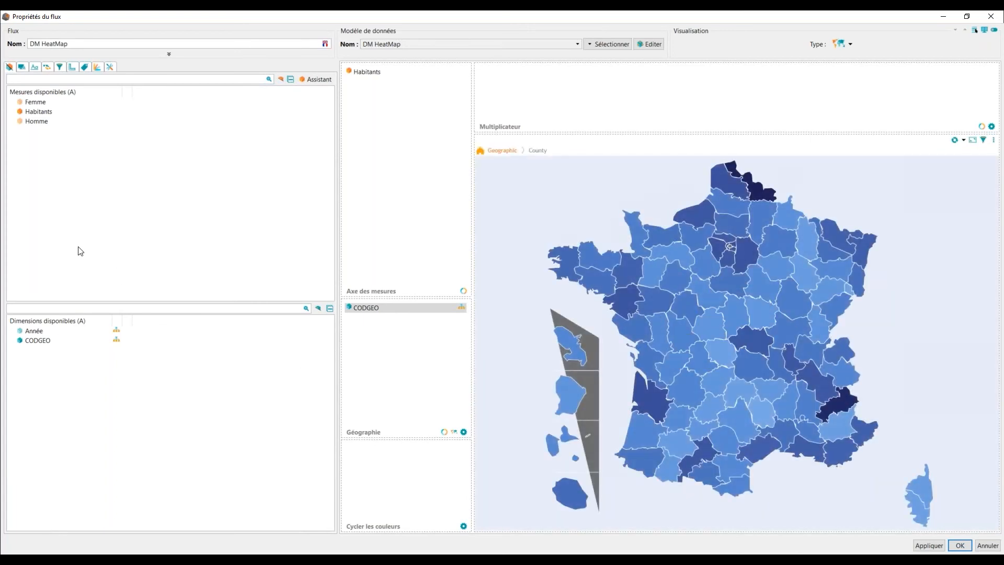
- Look over the map's visualization parameters and close the flow properties window
click(109, 67)
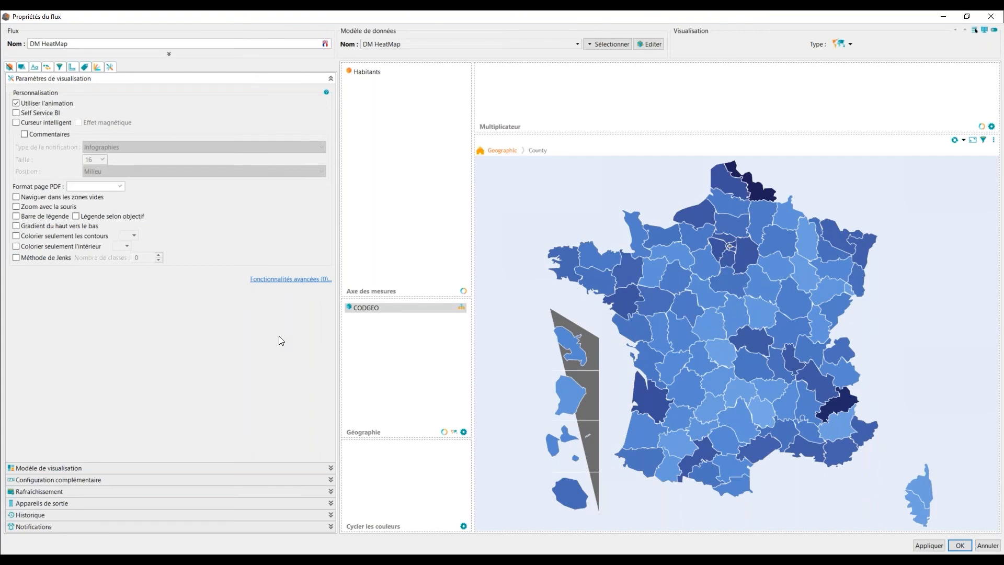
click(990, 17)
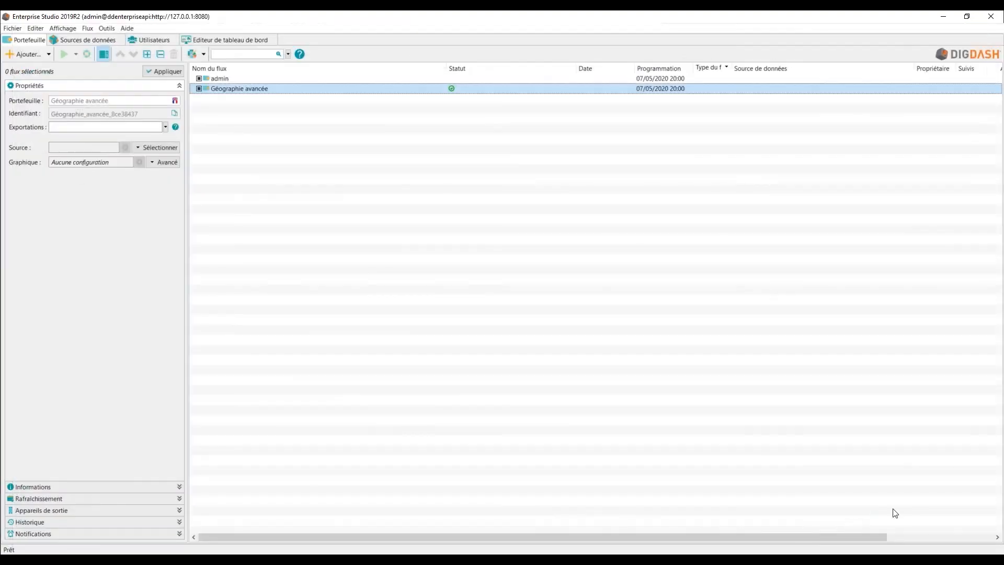
click(944, 17)
click(353, 232)
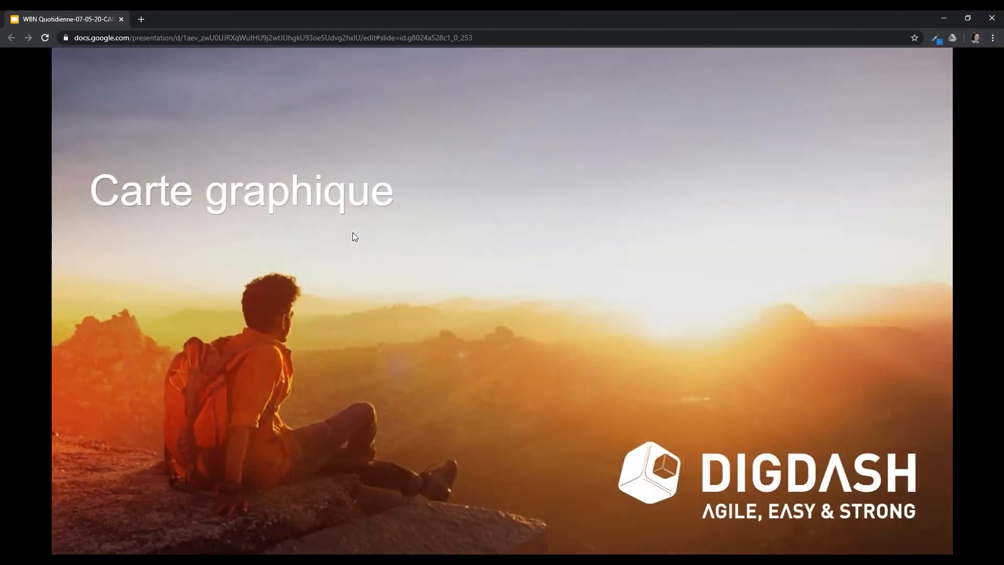
click(352, 232)
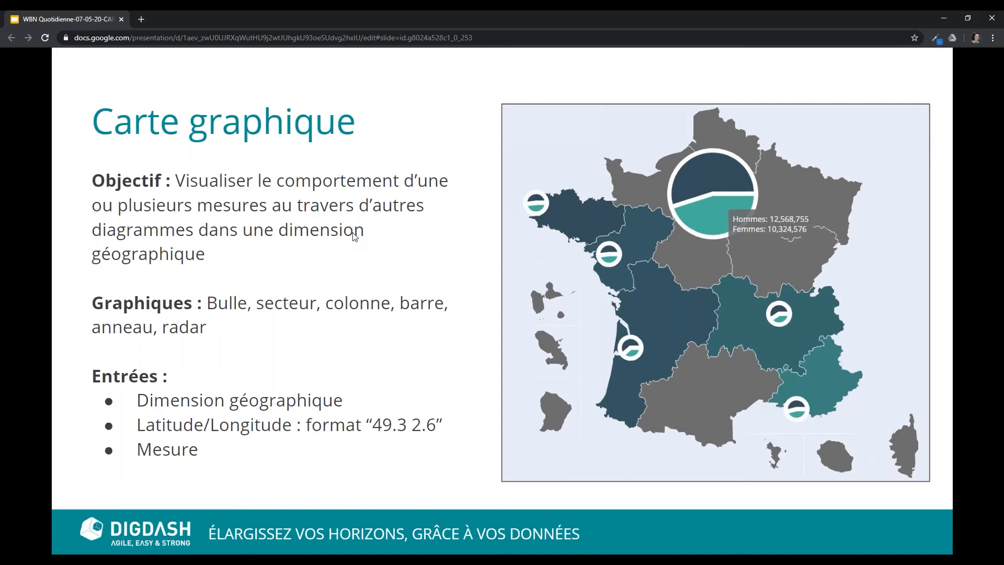
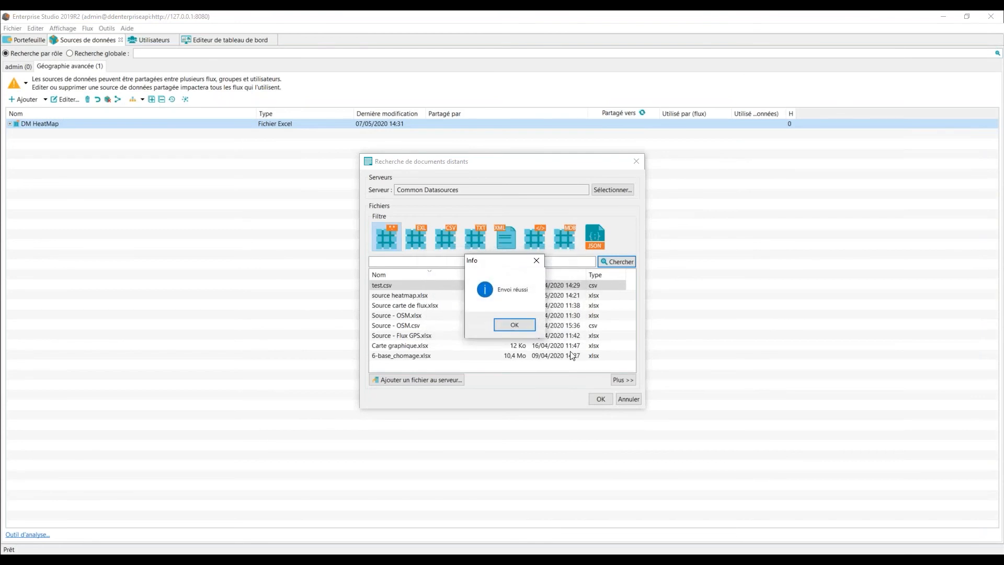
- Load sheet Feuil1 of Carte graphique.xlsx as a new Excel data source and name it DM Carte graphique in the advanced configuration
click(599, 399)
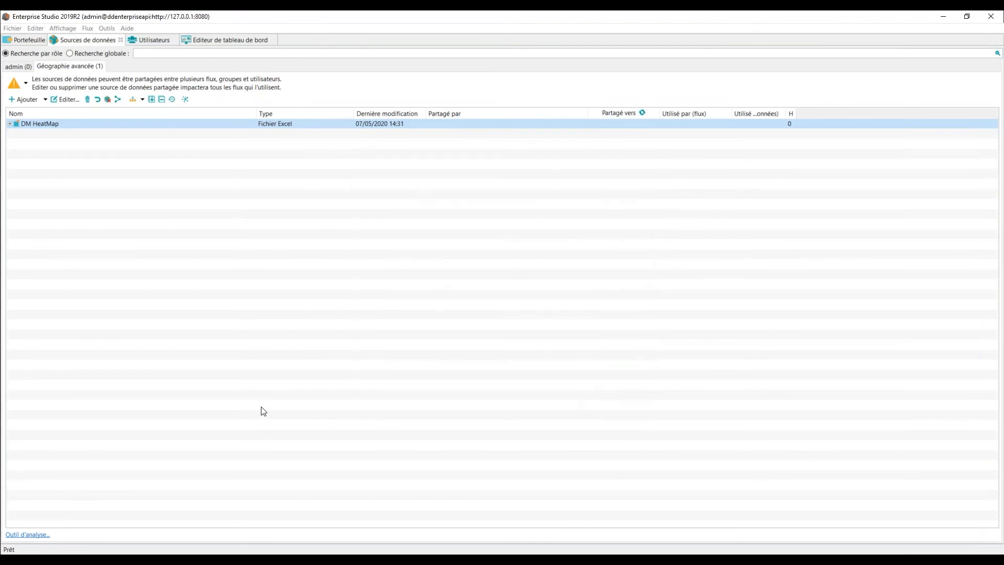
click(11, 98)
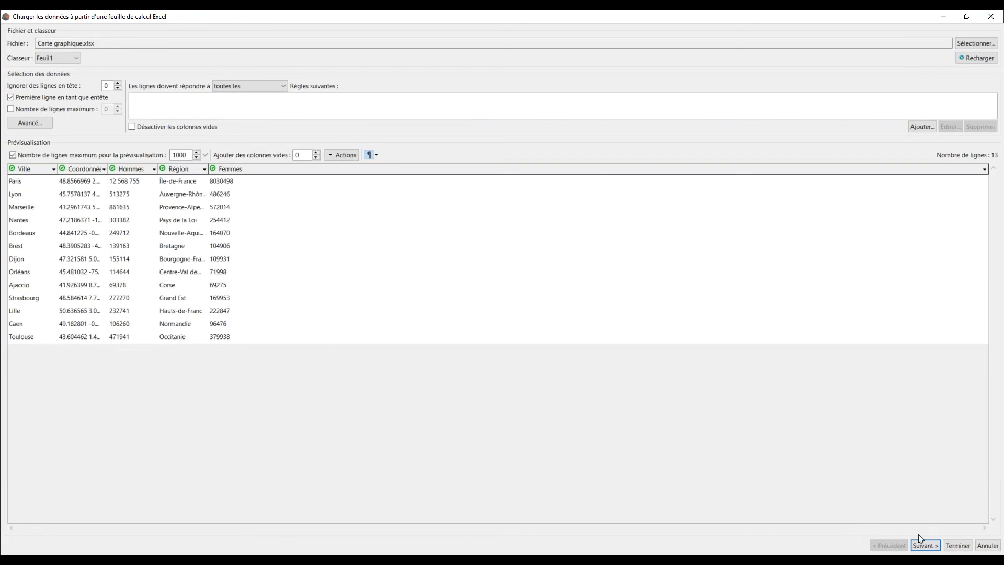
click(925, 546)
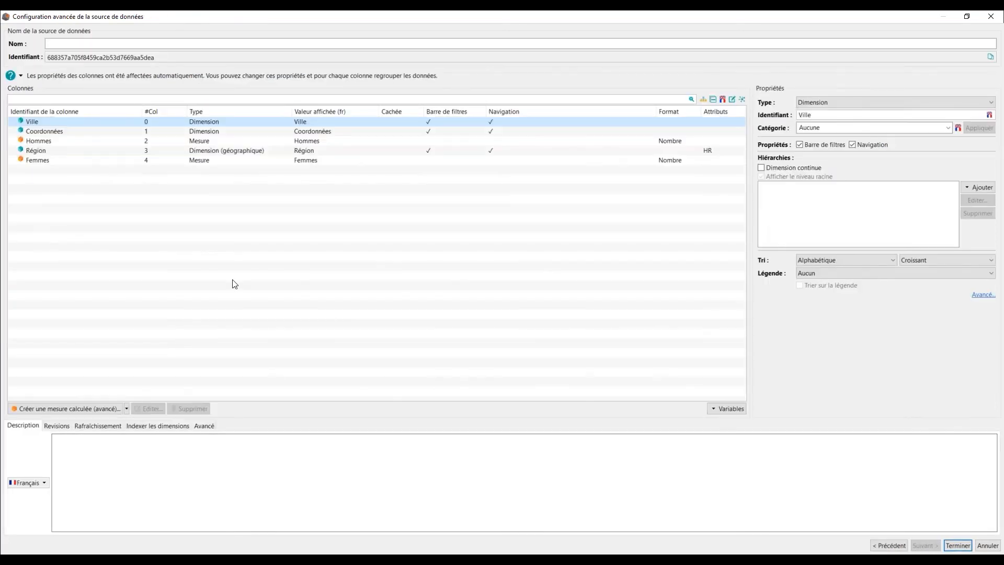
click(77, 44)
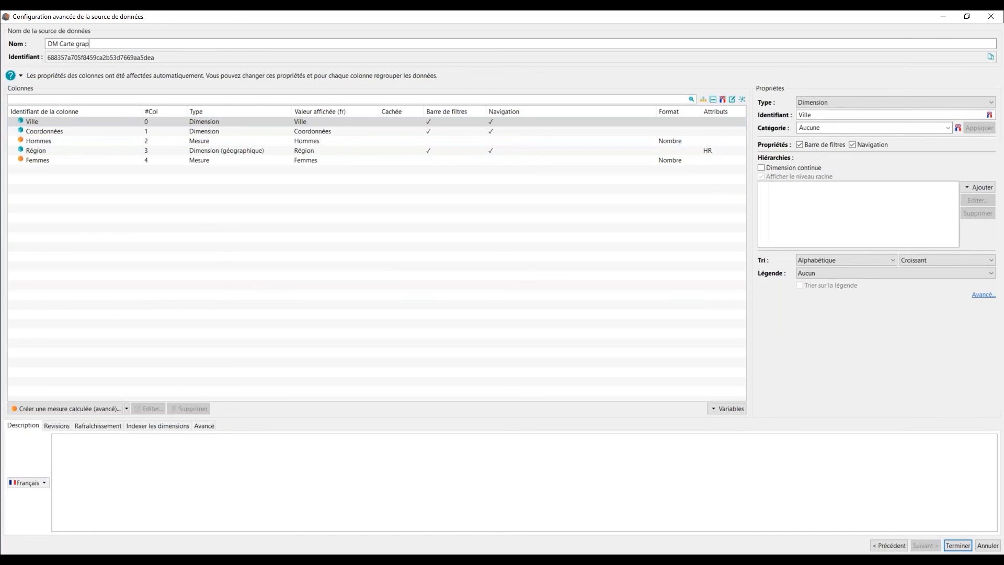
click(46, 123)
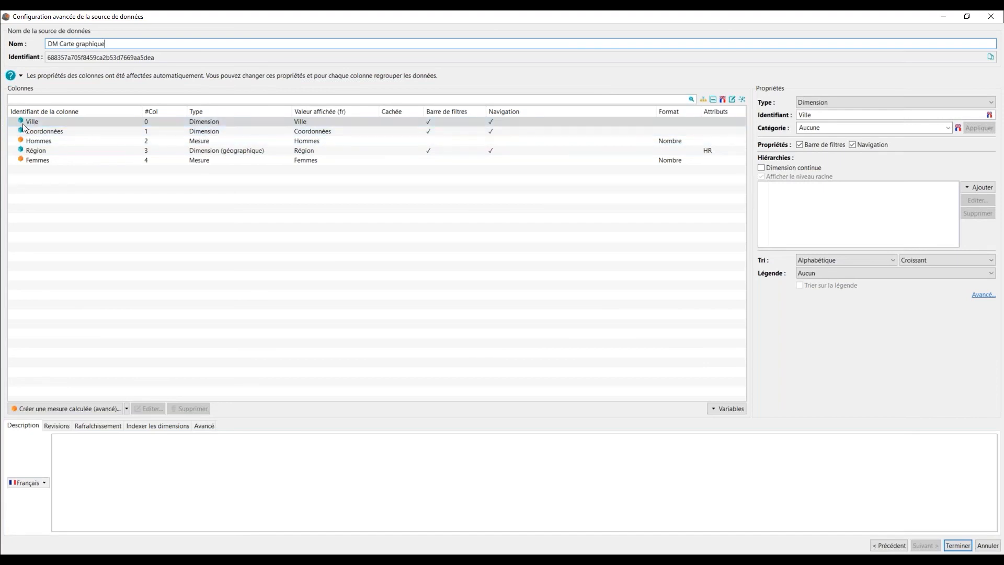
- Check the types of the Coordonnées, Hommes, Femmes and Région columns and finish the DM Carte graphique data source configuration
click(192, 132)
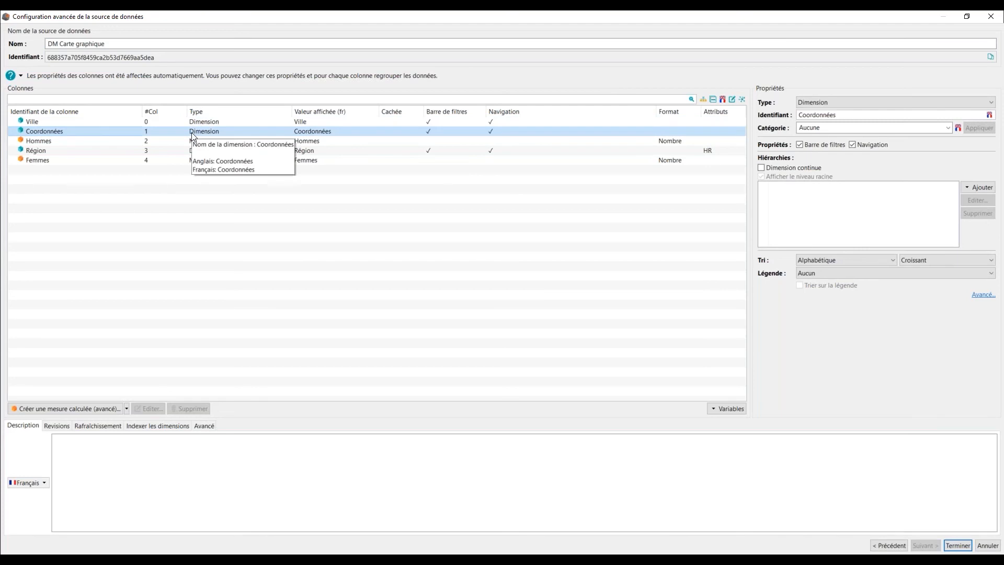
click(188, 140)
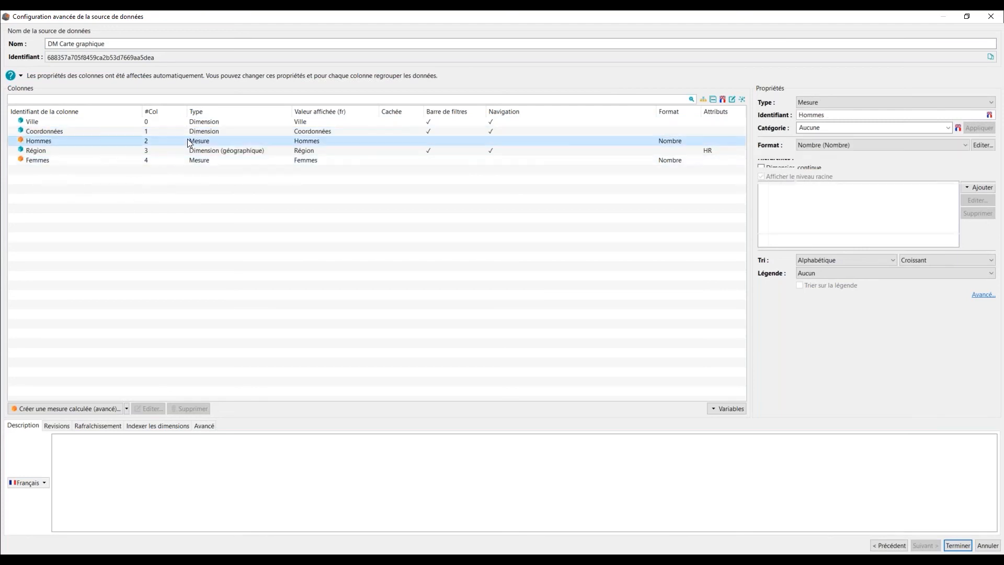
click(209, 162)
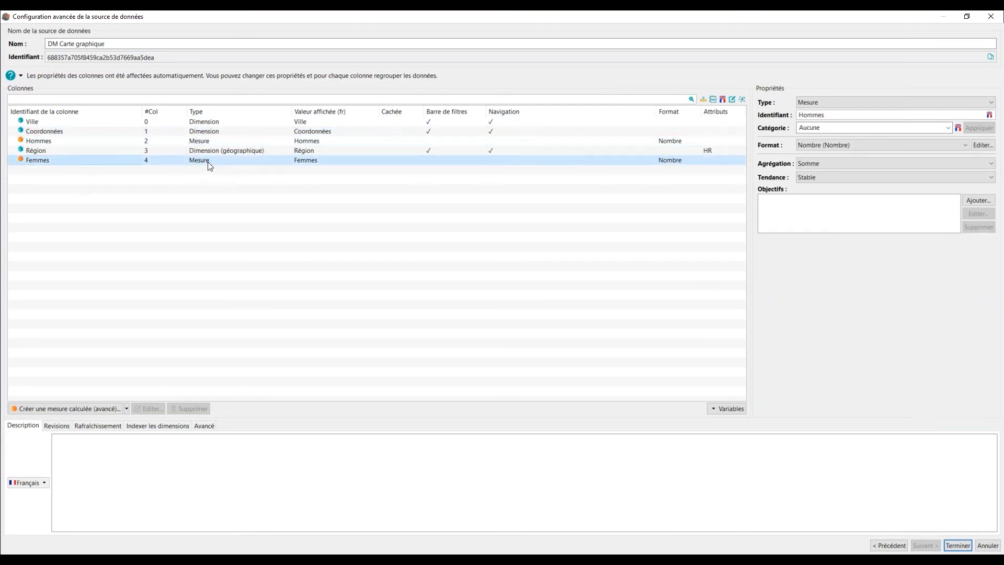
click(178, 153)
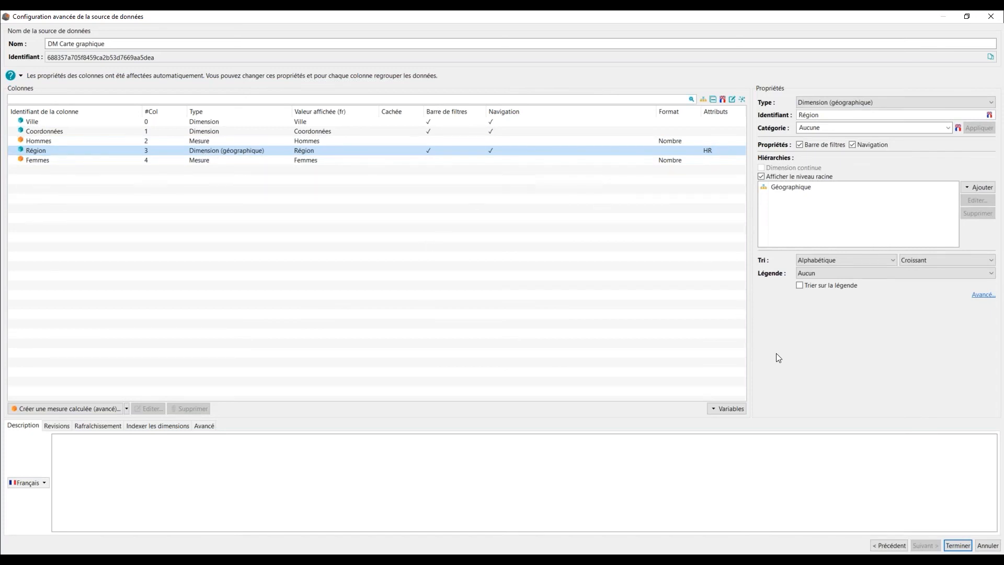
click(957, 546)
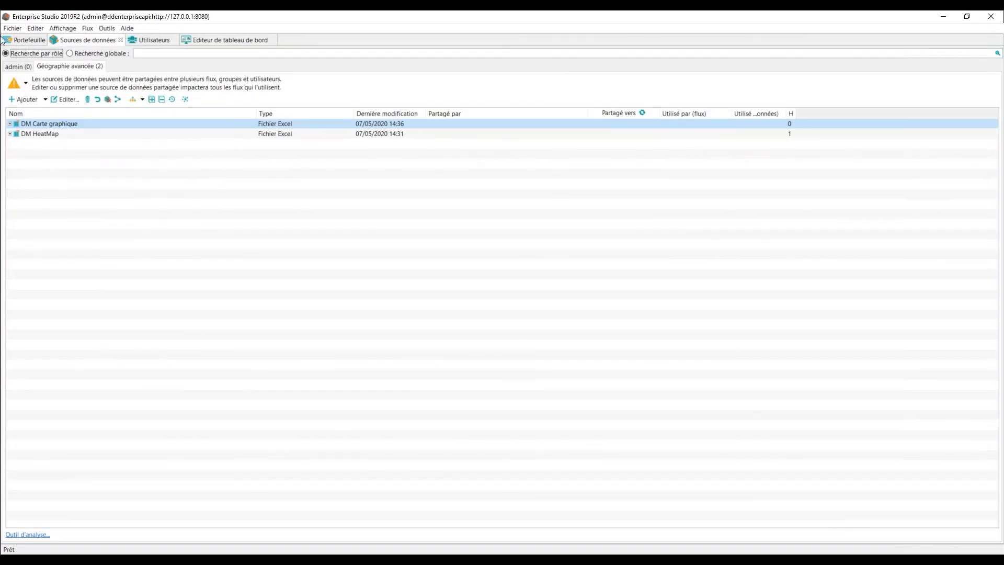
- Add a Carte - Graphique flow to the Géographie avancée portfolio, based on the DM Carte graphique data source
click(23, 39)
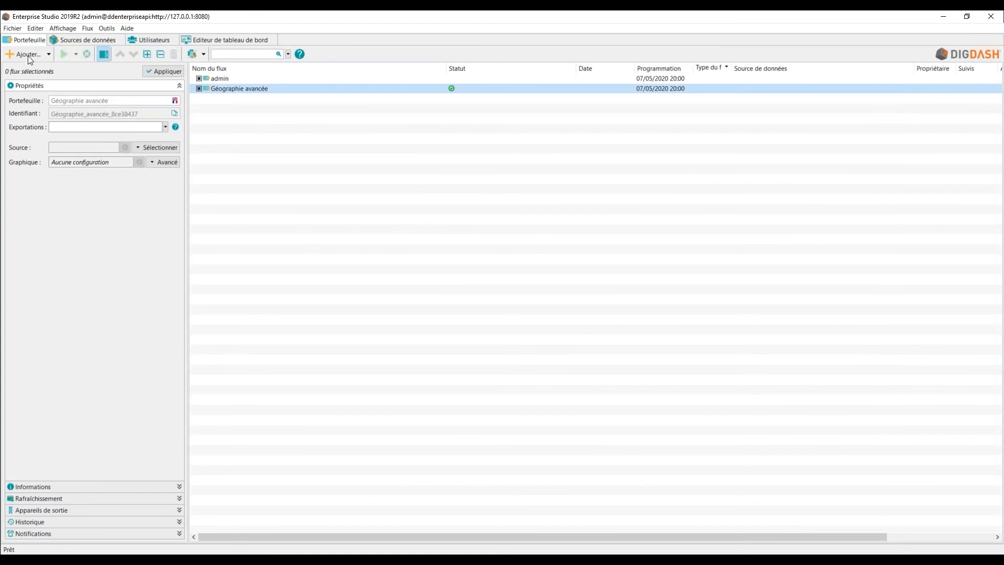
click(17, 53)
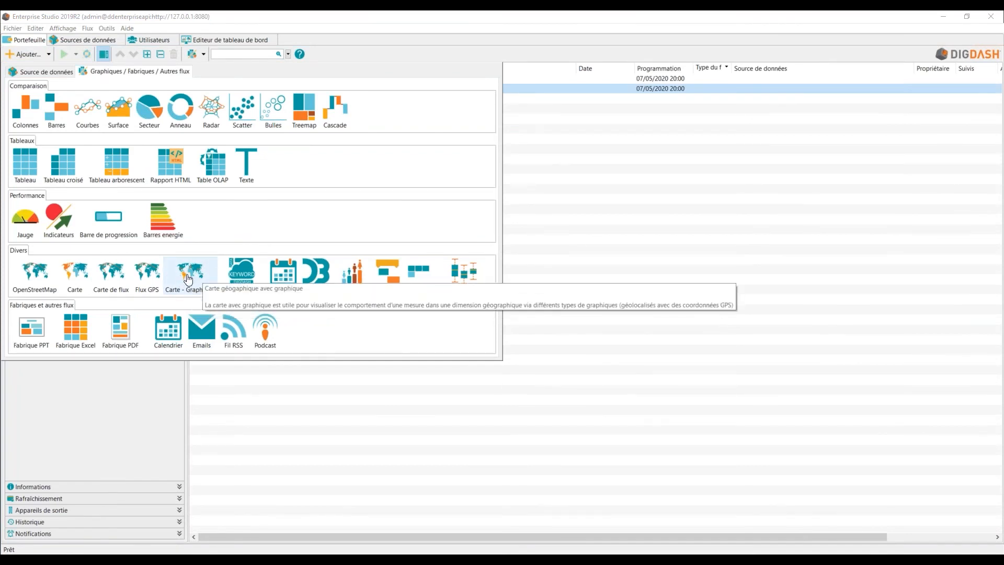
click(189, 279)
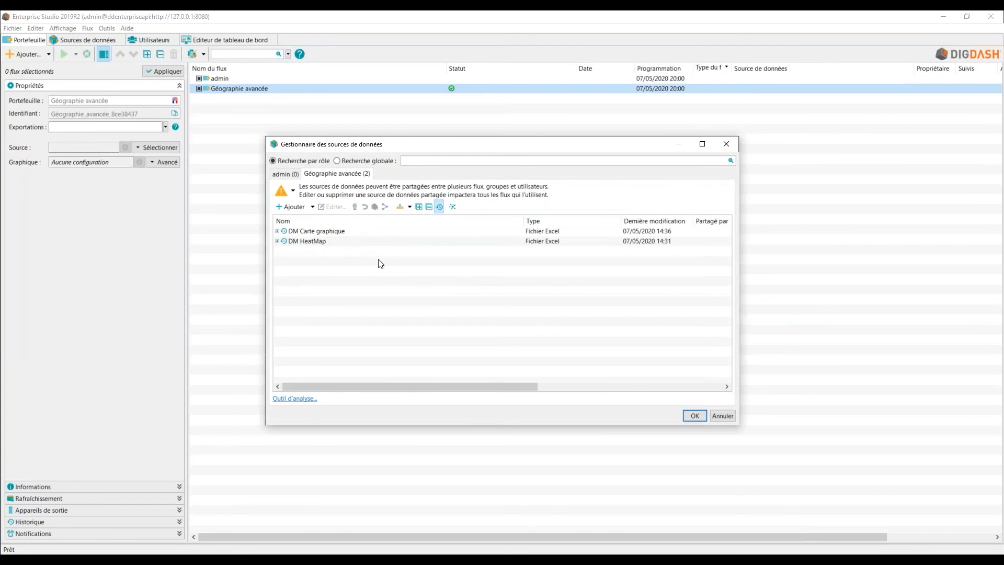
click(323, 233)
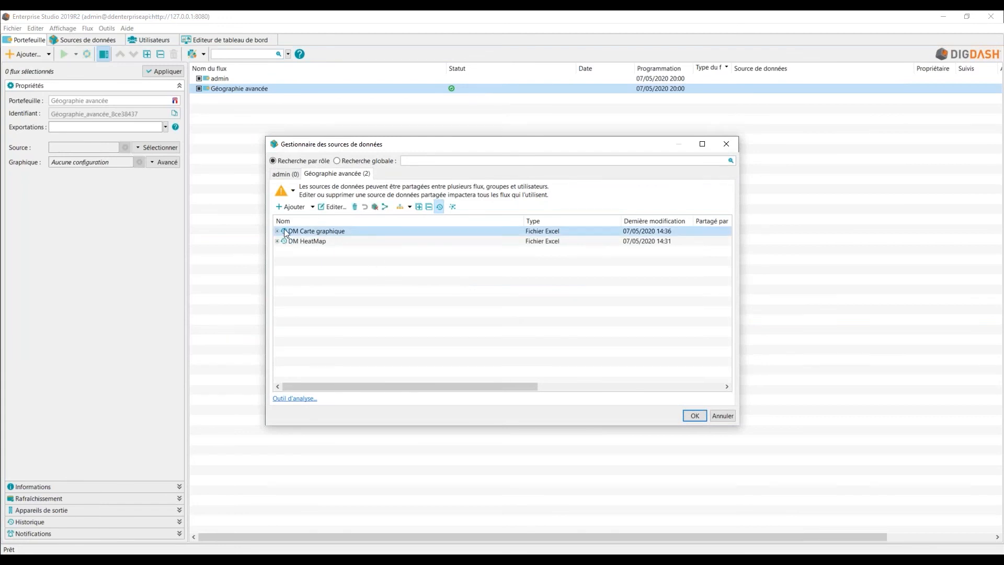
double_click(319, 232)
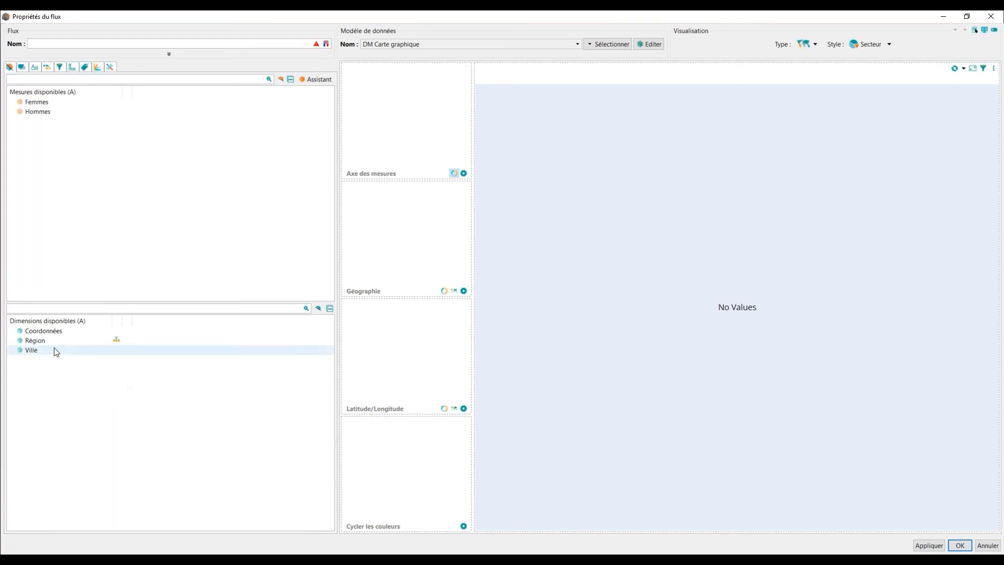
- Assign Hommes and Femmes to the measures axis, Région to the geography axis and Coordonnées to the latitude/longitude axis
drag(40, 112, 374, 126)
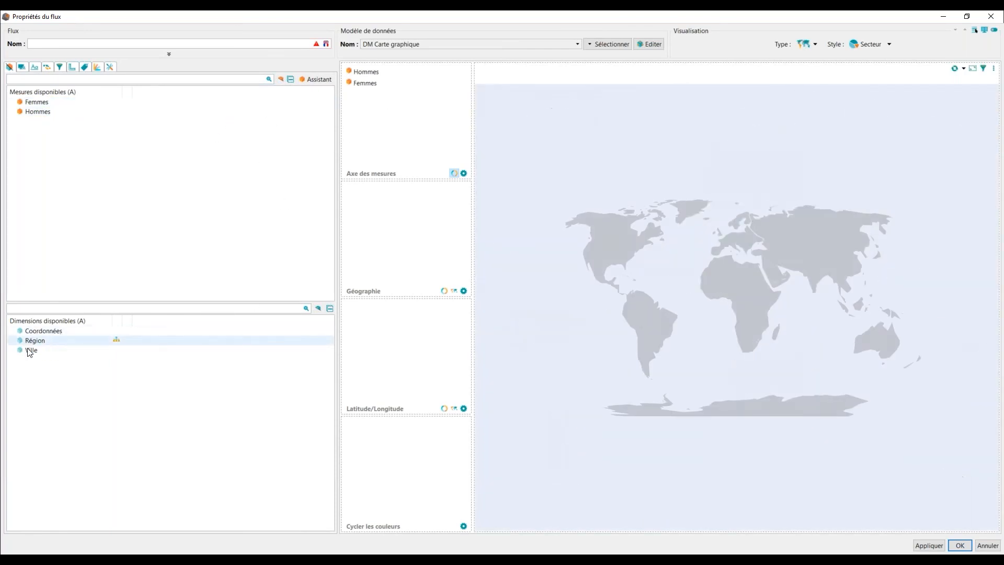
drag(35, 345, 426, 245)
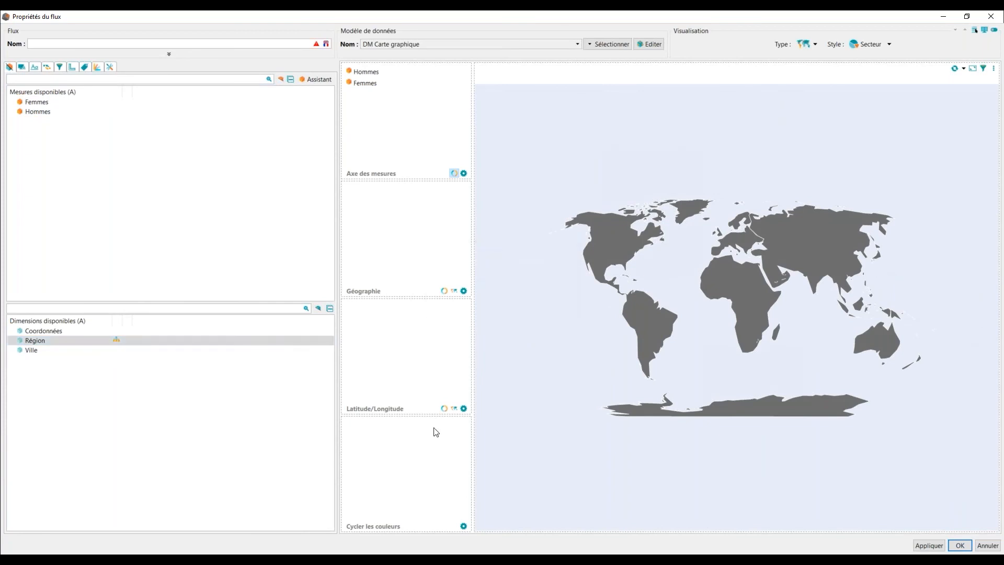
drag(44, 330, 418, 355)
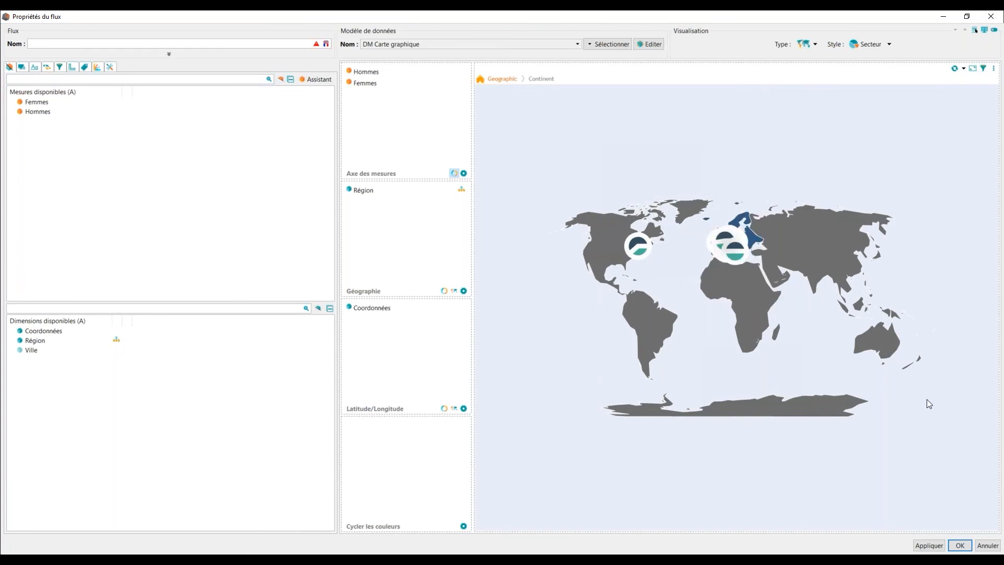
- Try chart aggregation with size 10 while drilling the map down to Europe and France, and turn the aggregation off again
click(758, 241)
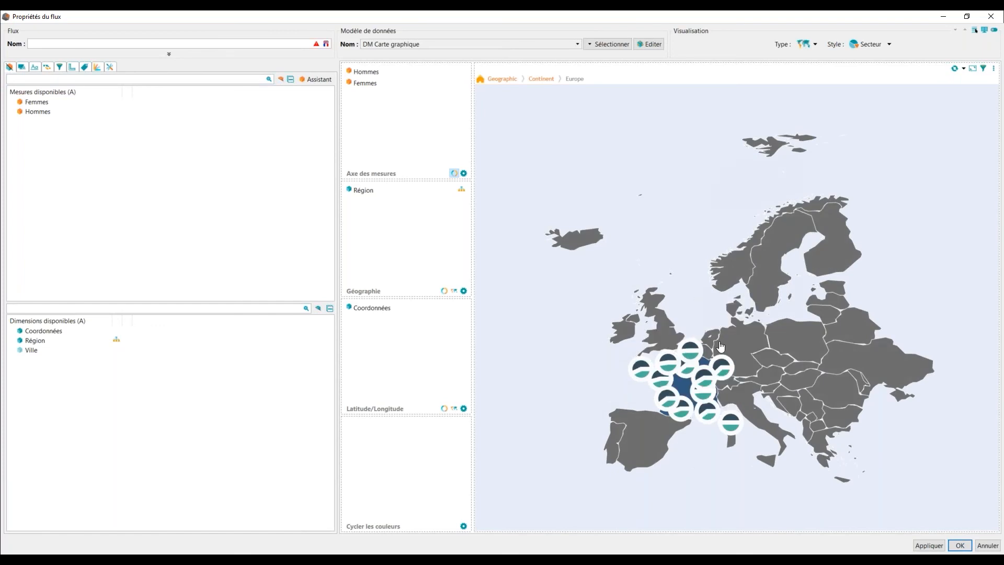
click(110, 67)
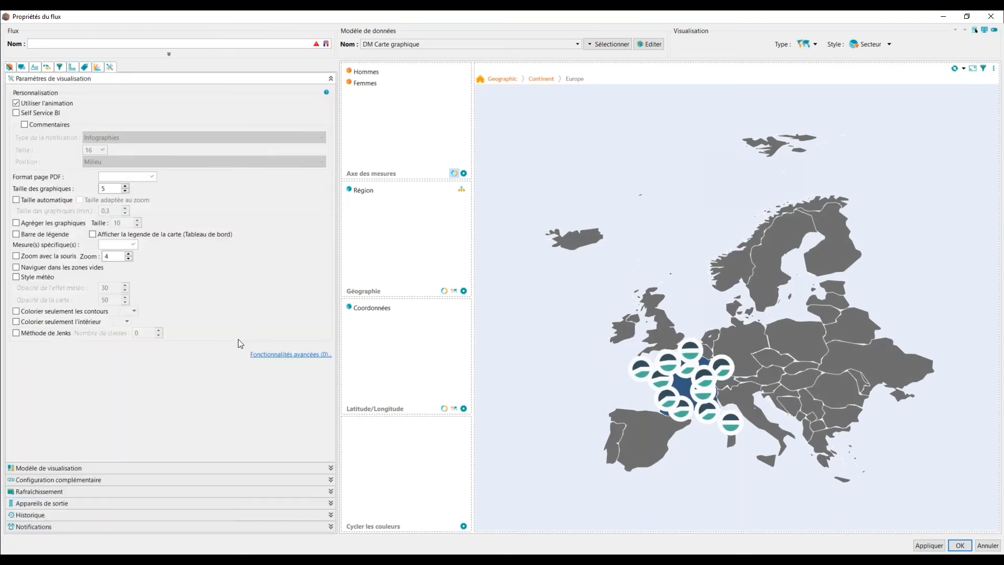
click(16, 224)
click(522, 407)
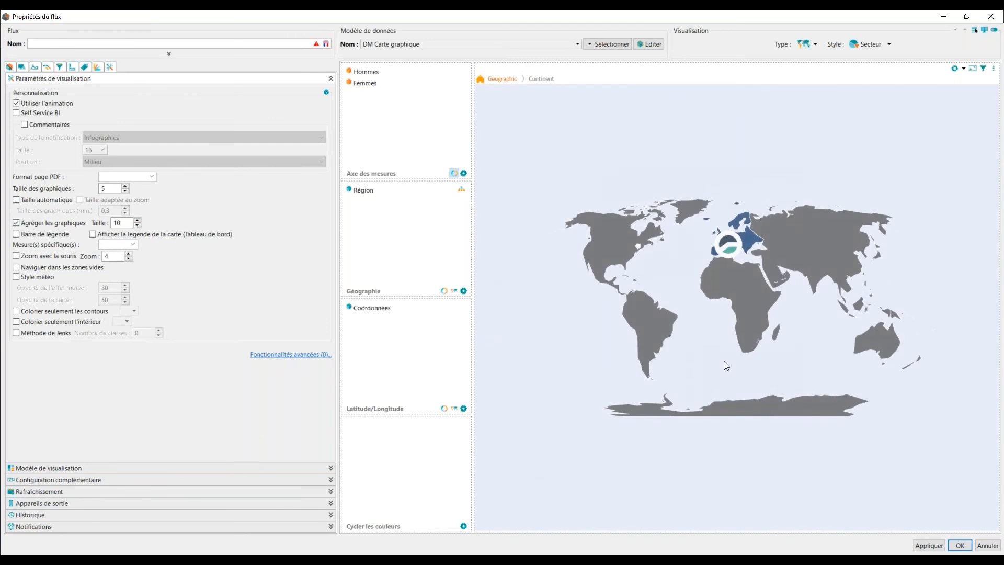
click(757, 241)
mouse_move(709, 387)
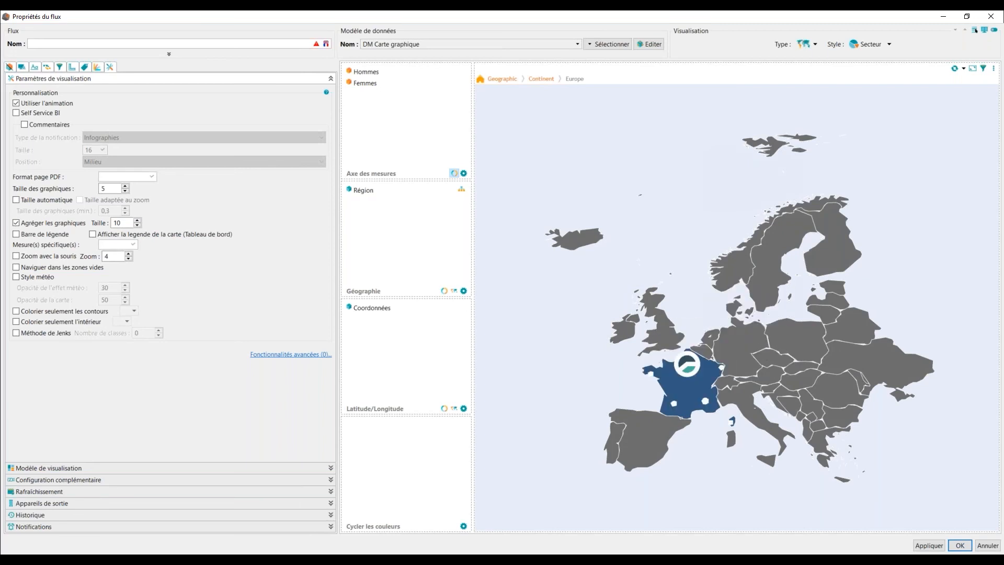
click(709, 386)
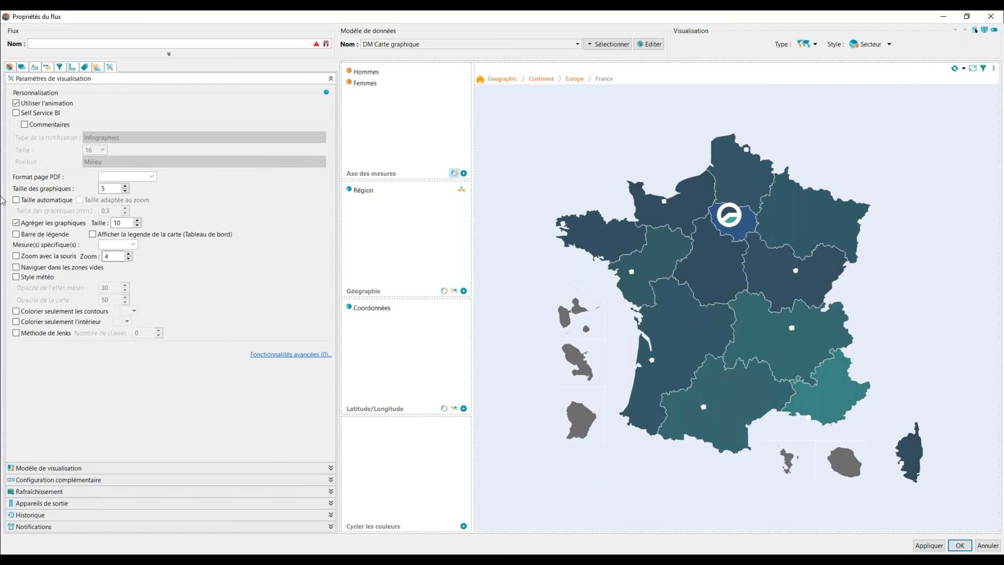
click(16, 223)
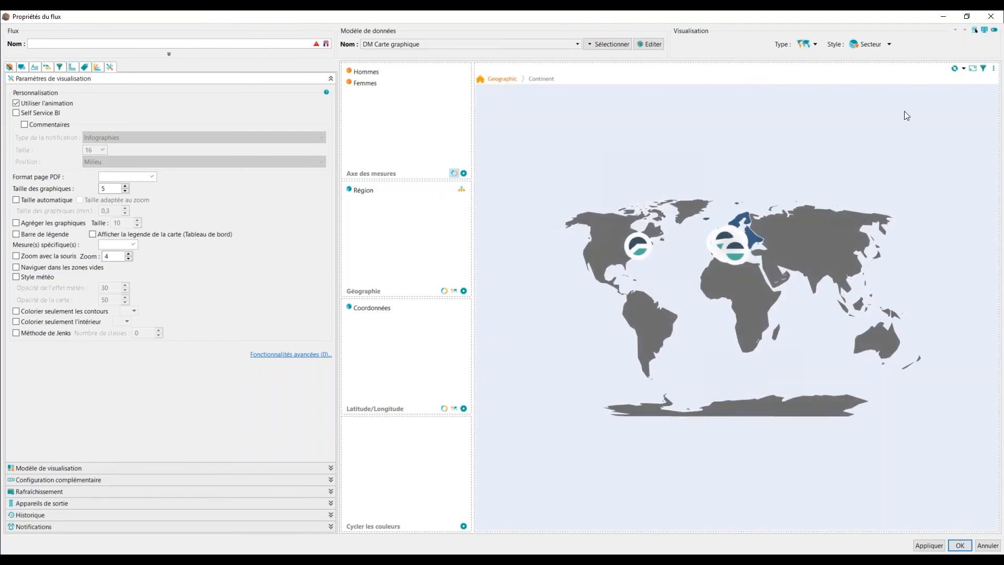
- In the geography axis's additional configuration, preselect Europe as the continent and France as the country
click(456, 409)
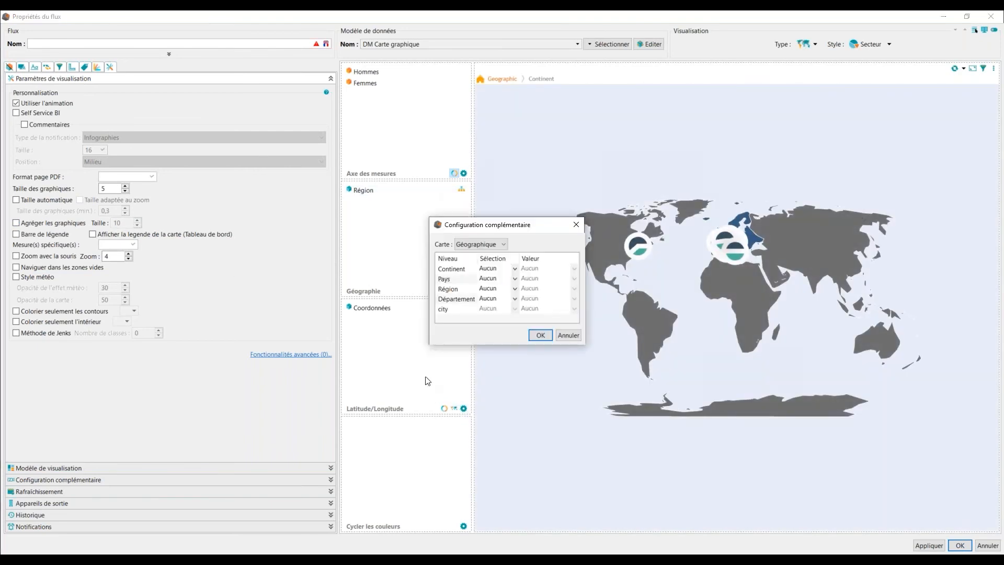
click(572, 336)
click(455, 291)
click(501, 269)
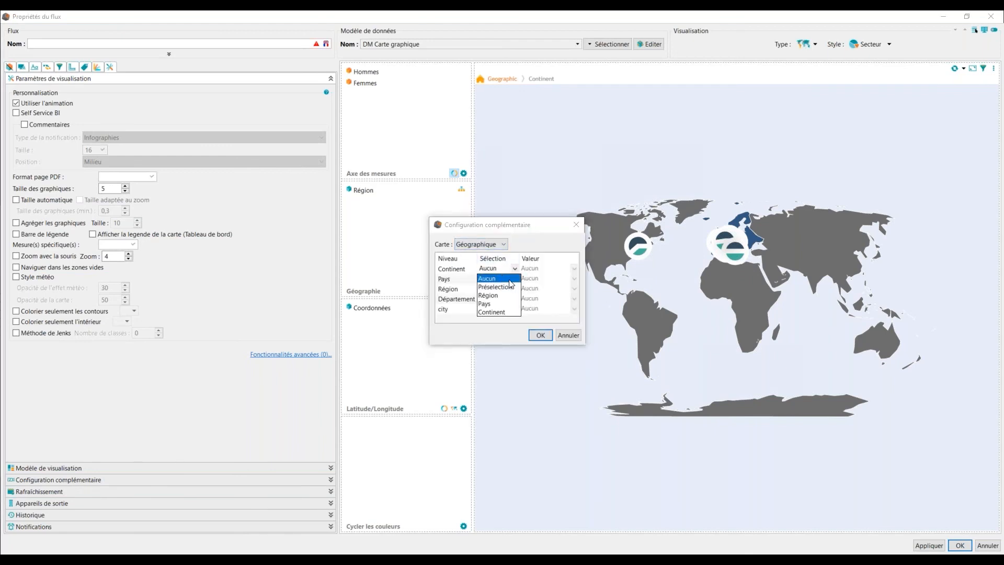
click(497, 287)
click(574, 268)
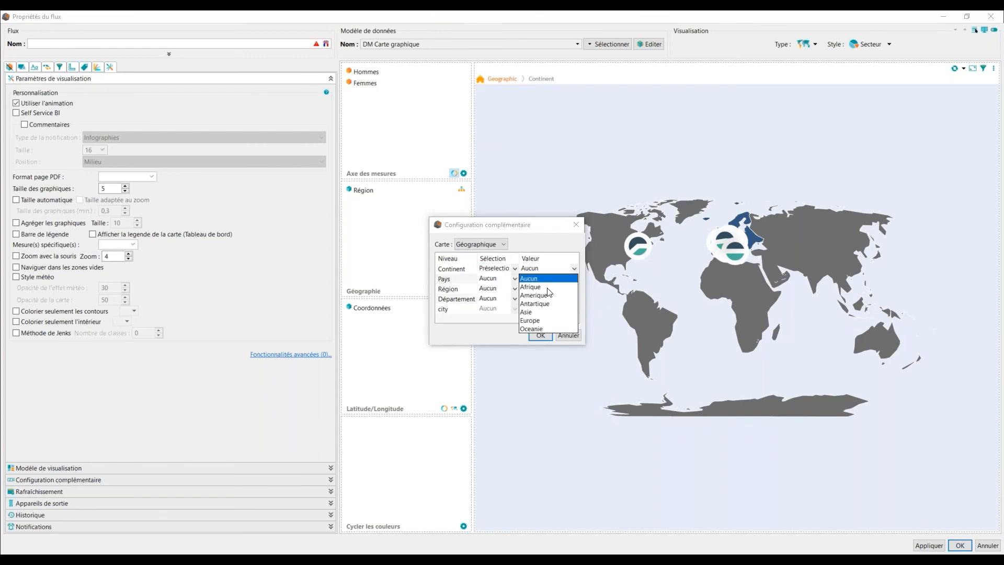
click(532, 320)
click(514, 279)
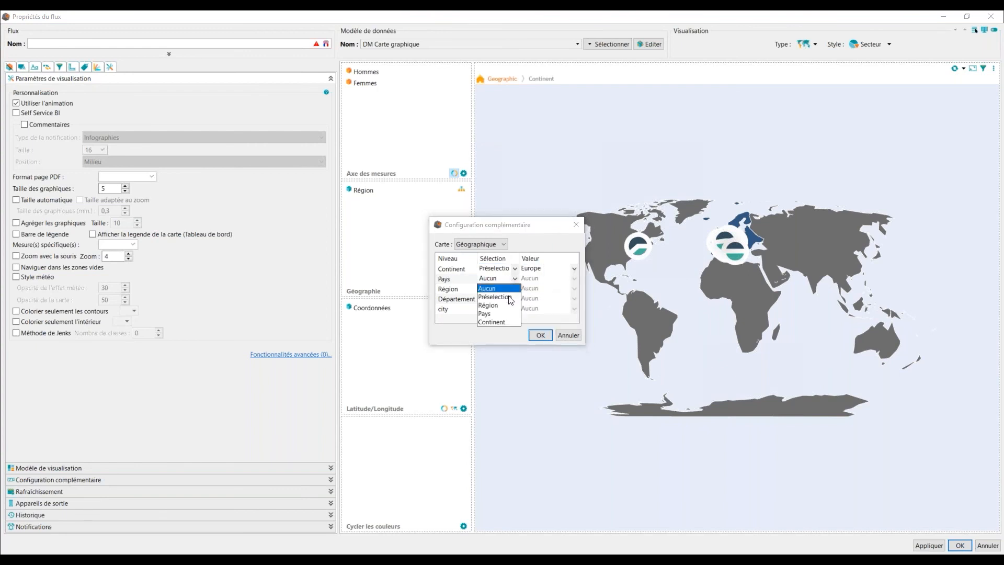
click(494, 297)
click(573, 279)
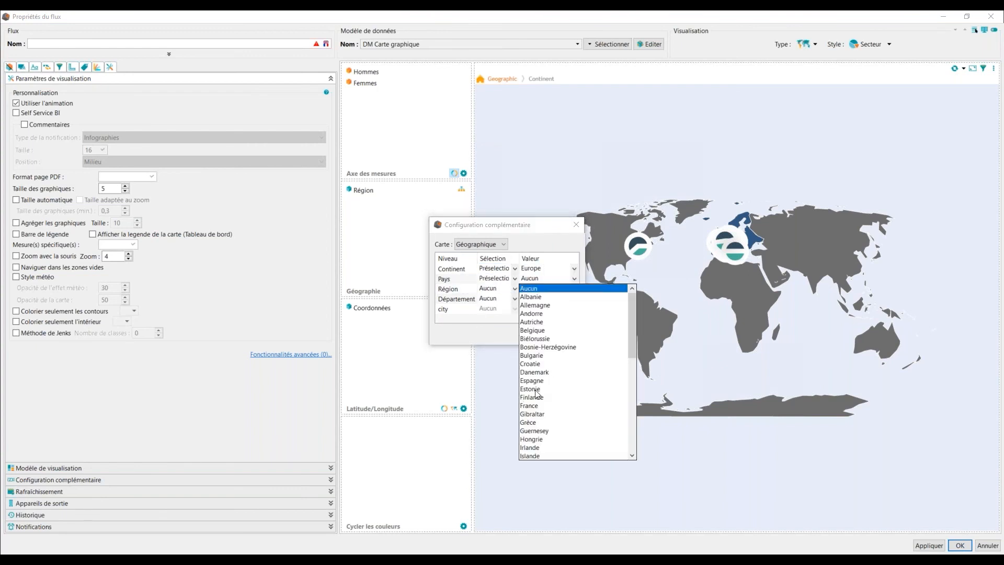
click(535, 404)
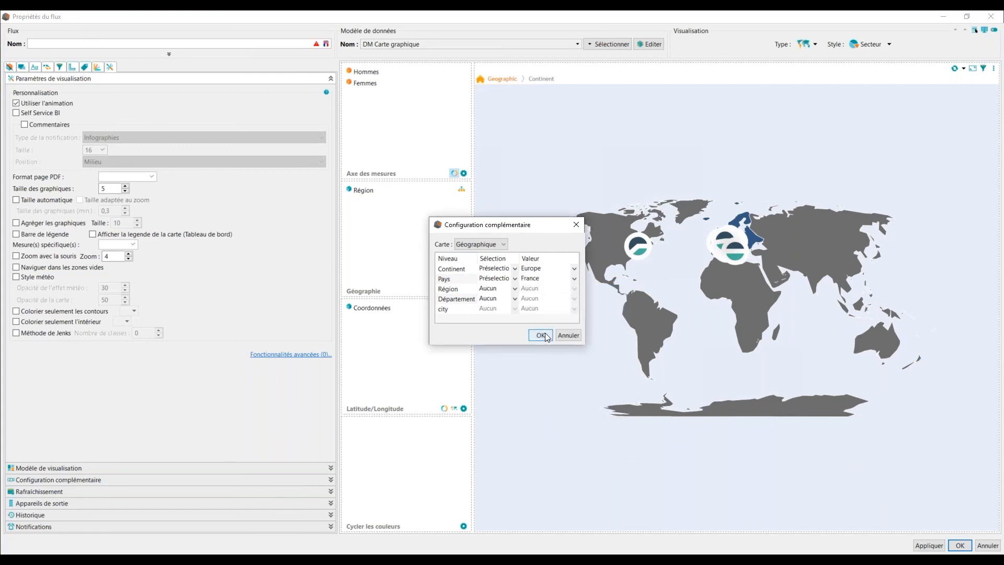
click(541, 335)
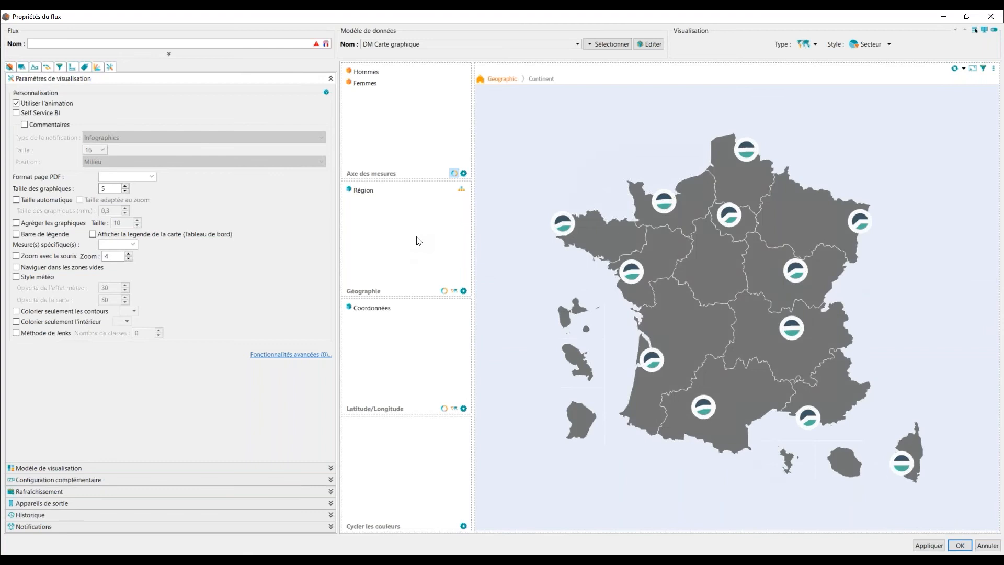
- Set the Géographique hierarchy of the Région dimension on the geography axis to the Région level
click(378, 191)
right_click(383, 192)
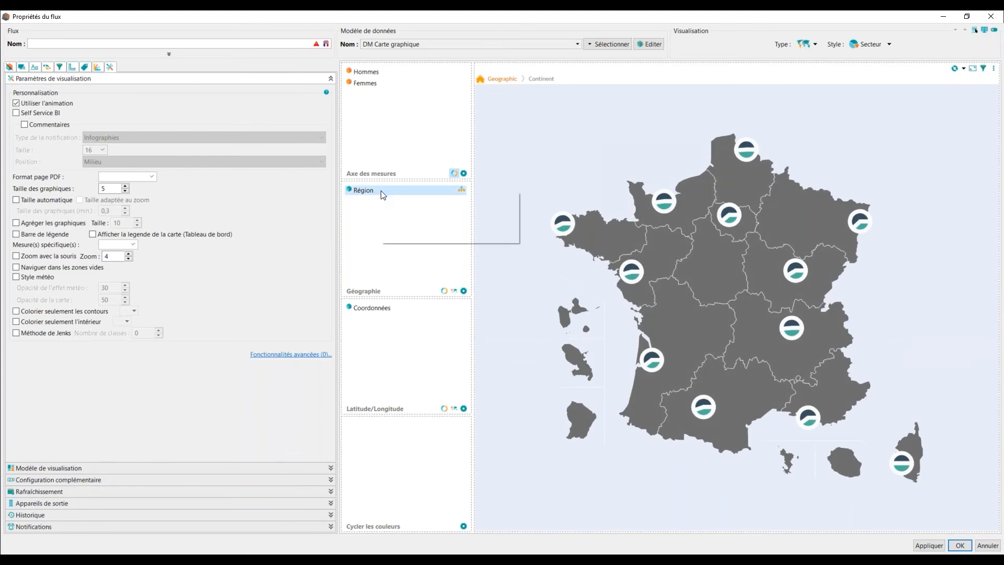
mouse_move(427, 199)
mouse_move(604, 202)
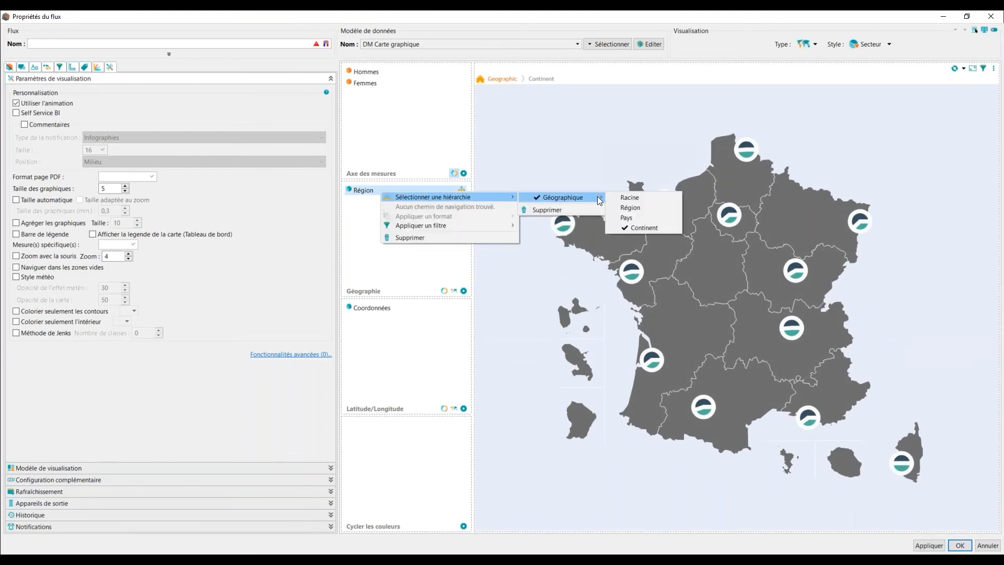
click(629, 209)
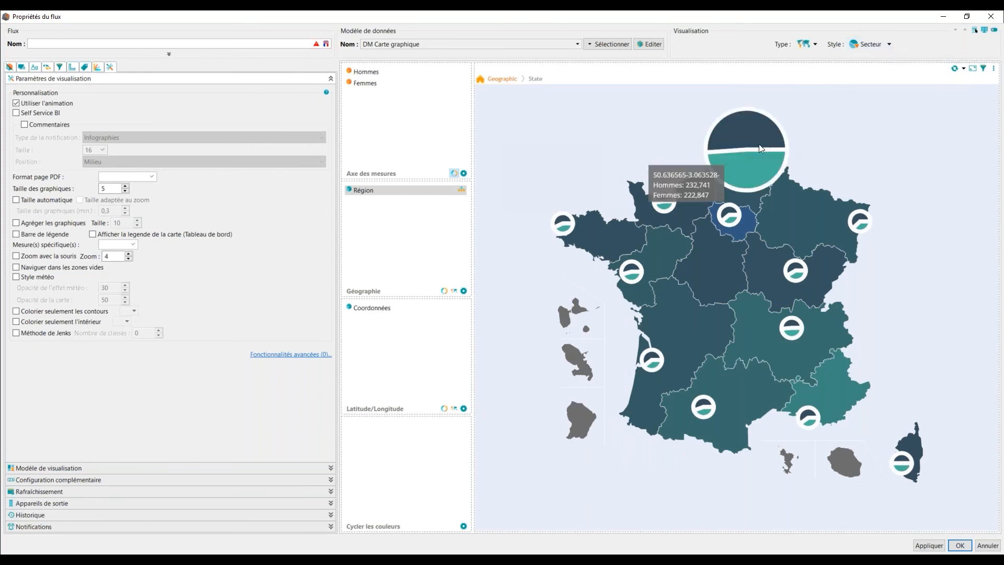
- Try the Colonnes style for the map's charts and switch the style back to Secteur
click(889, 44)
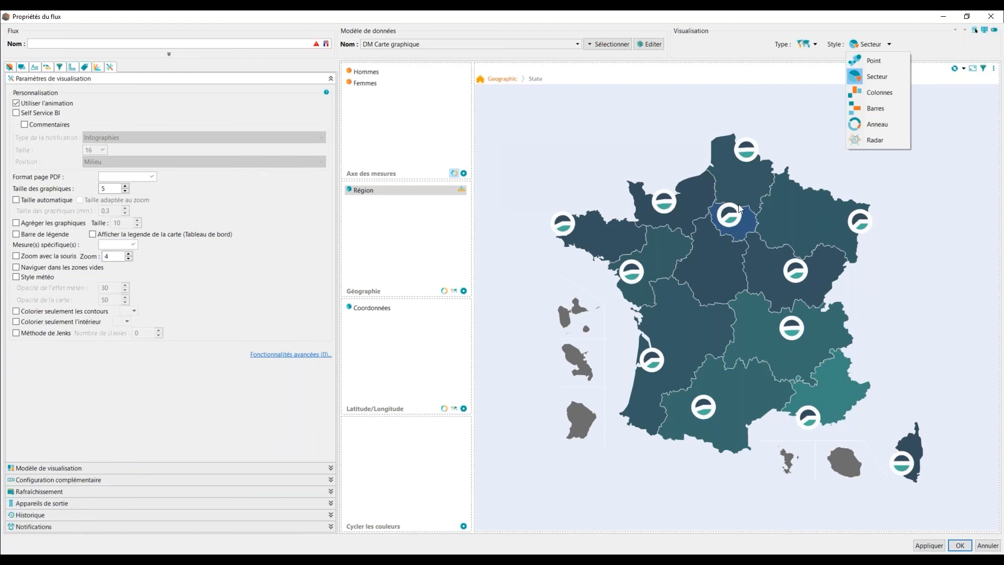
click(883, 90)
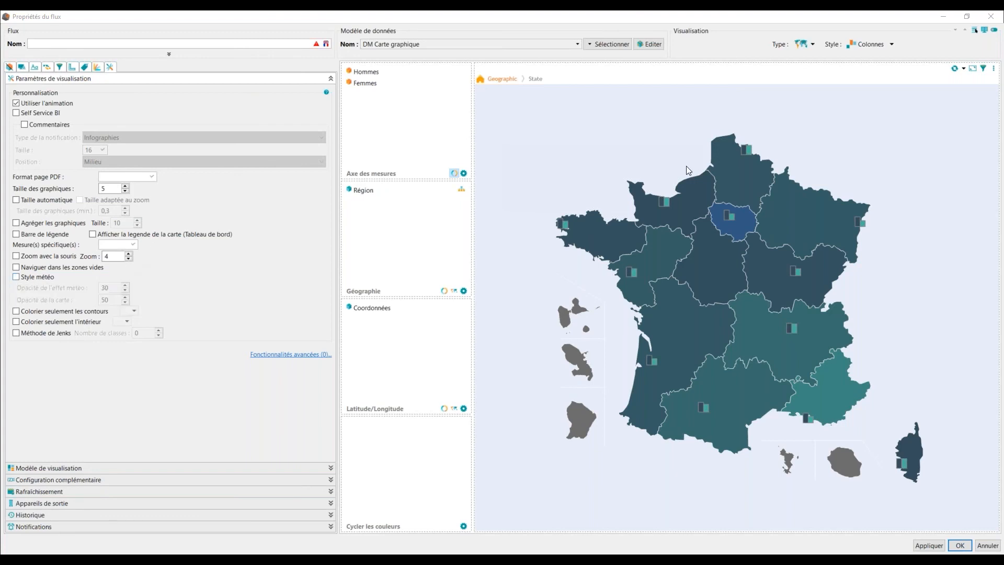
click(891, 44)
click(878, 77)
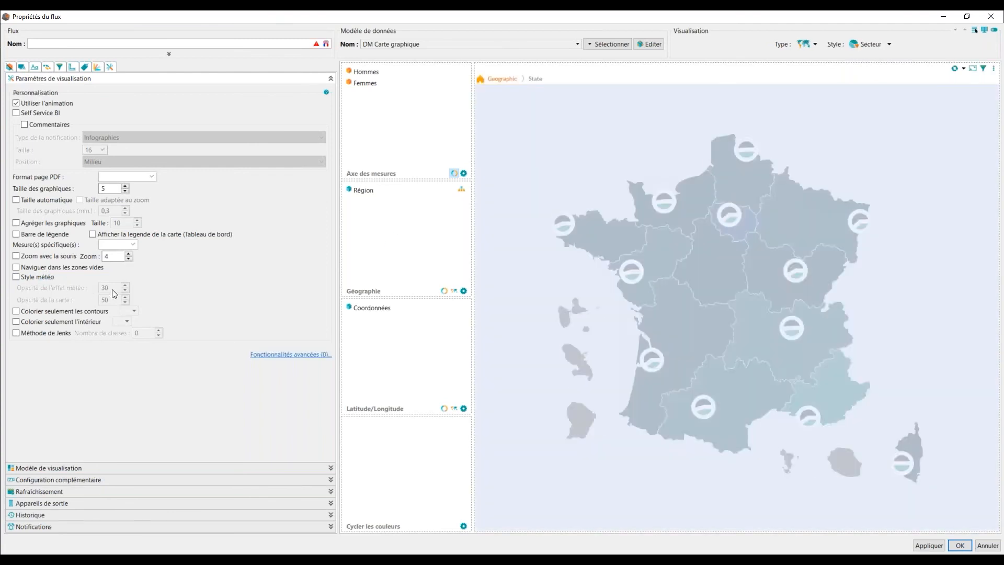
- Try the weather style (Style météo) on the map of France and turn it off again
click(16, 278)
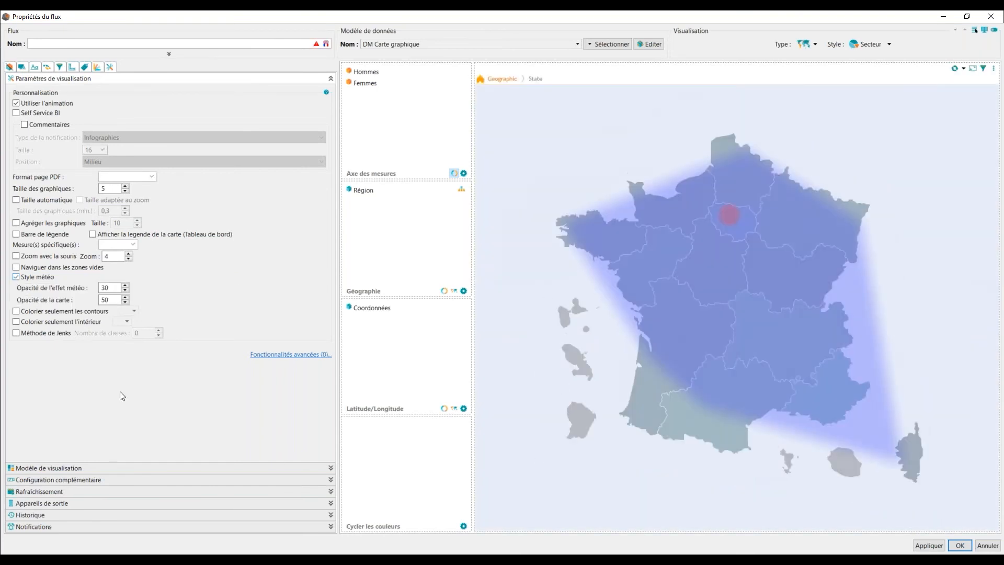
mouse_move(750, 212)
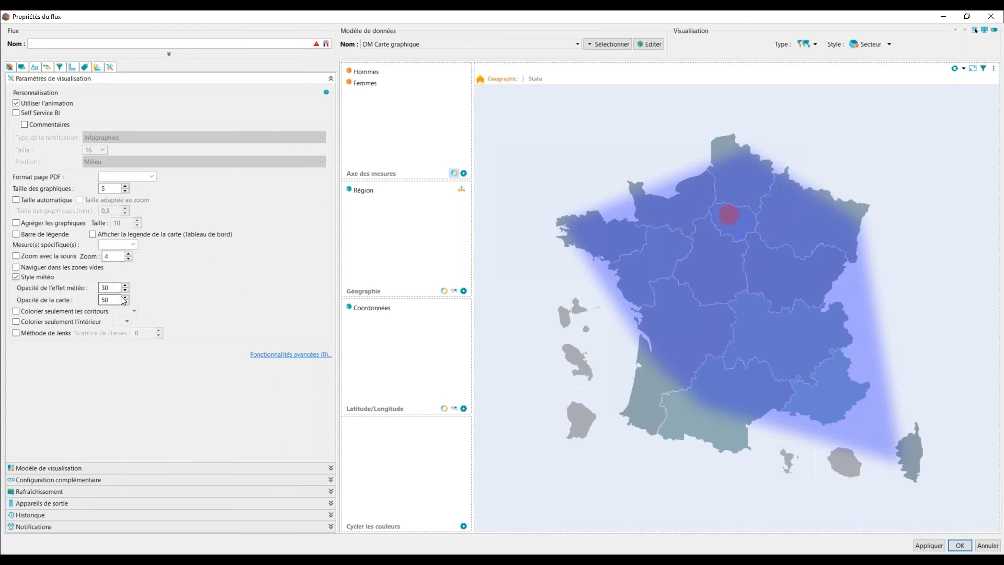
click(17, 277)
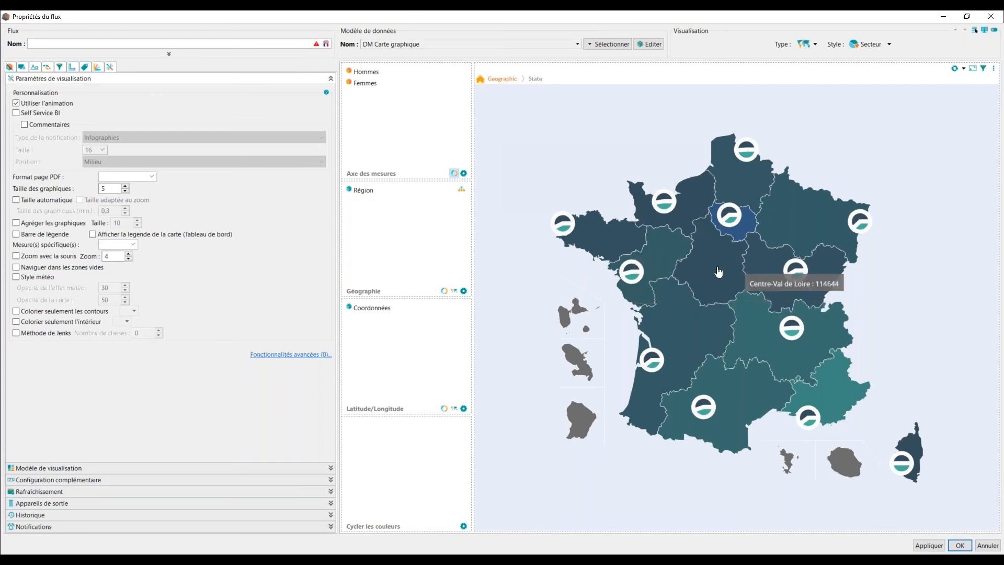
- Switch to the Google Slides presentation and advance from the question session slide to the closing slide
key(alt+Tab)
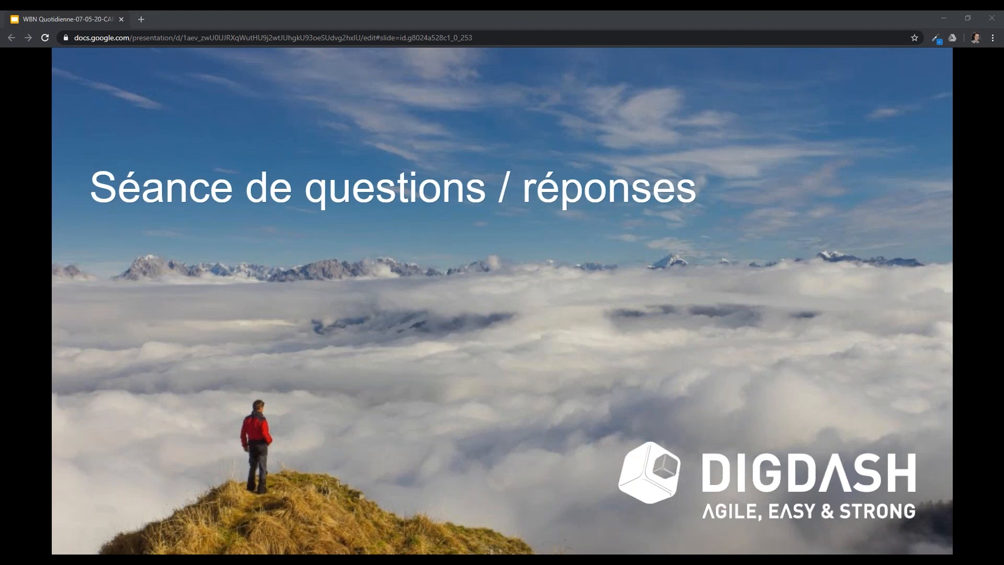
click(419, 268)
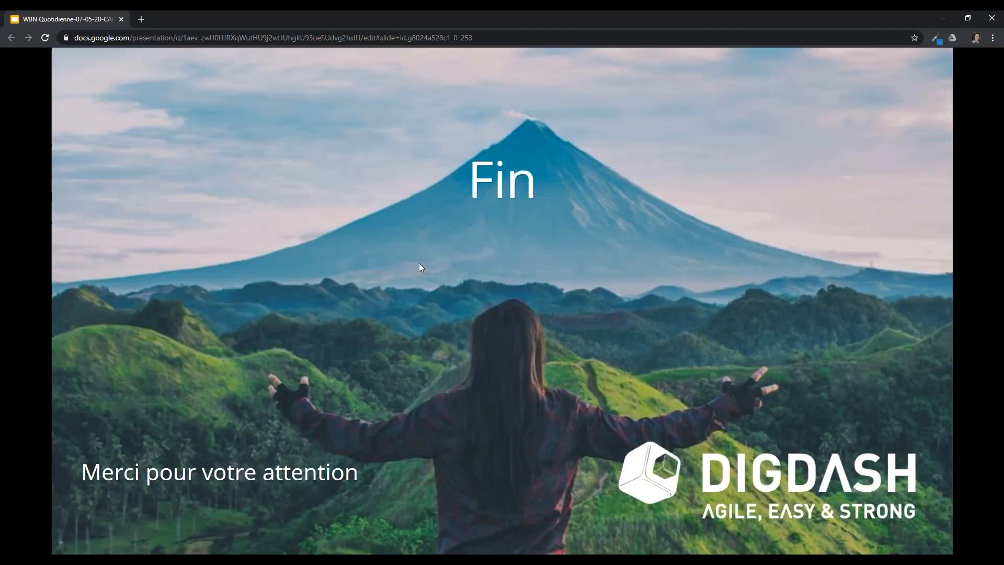